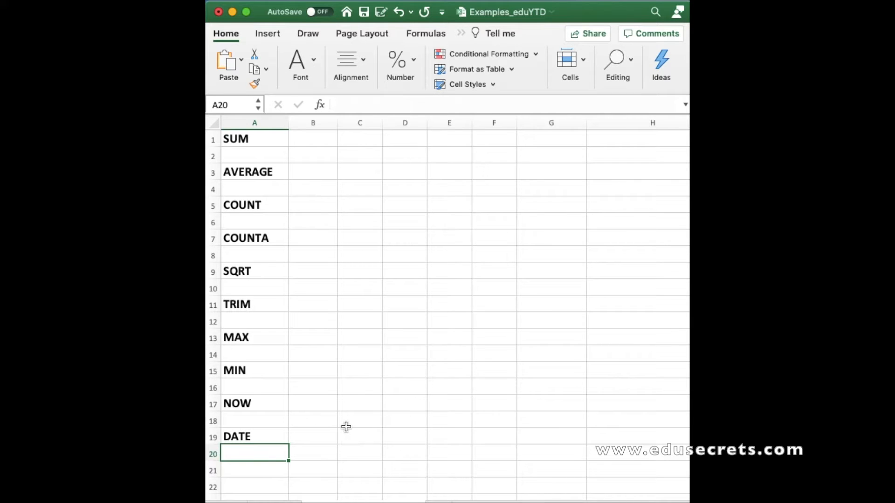
# Enter the values 4, 8, 6 and 0 into cells D1 through G1
pyautogui.click(278, 141)
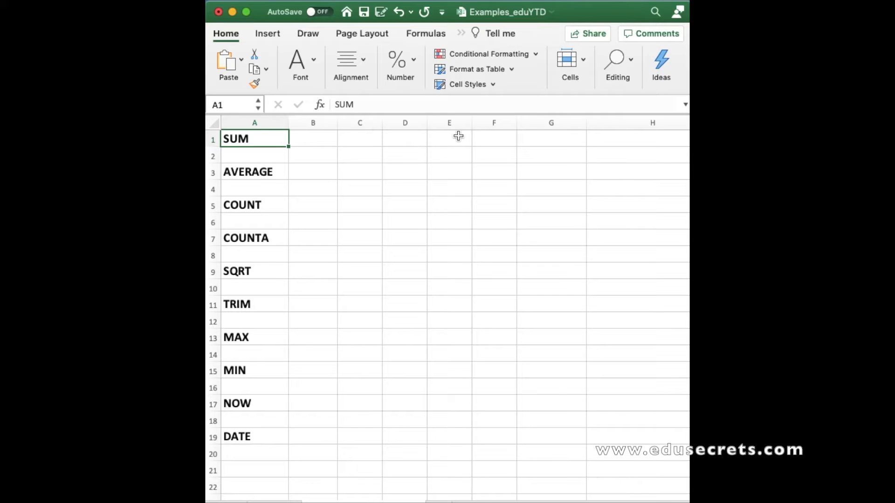
pyautogui.click(409, 140)
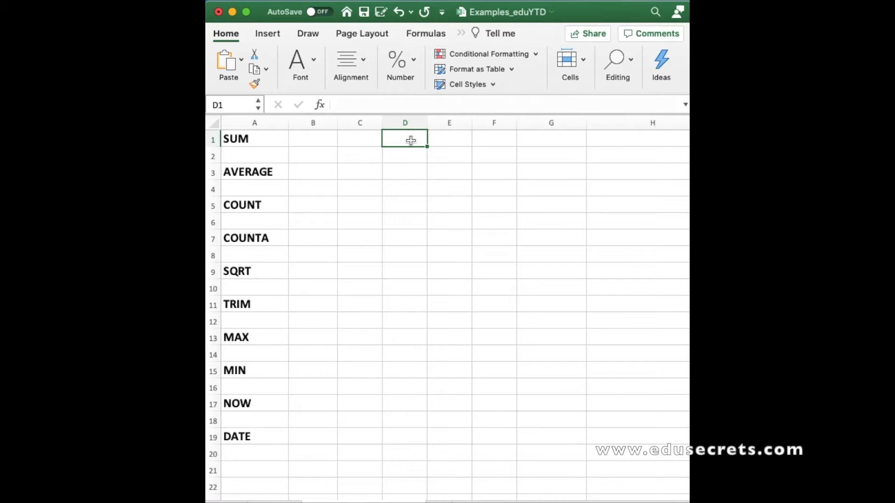
pyautogui.write('4')
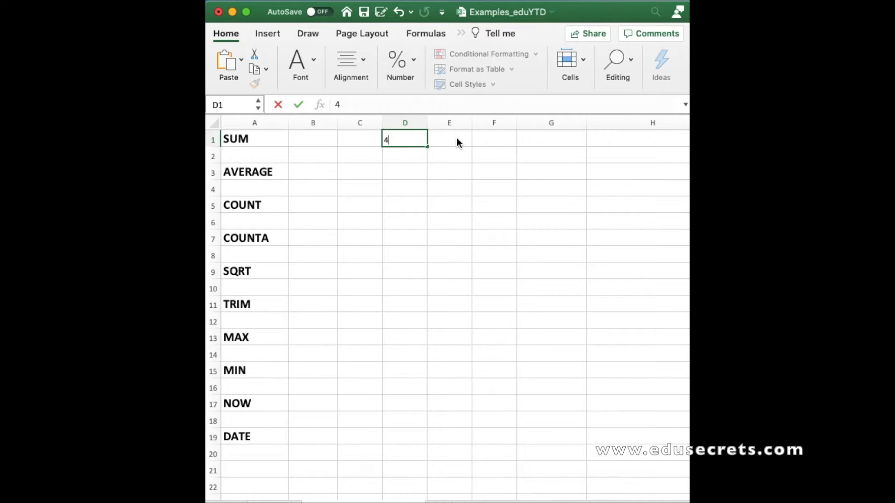
pyautogui.click(457, 142)
pyautogui.write('8')
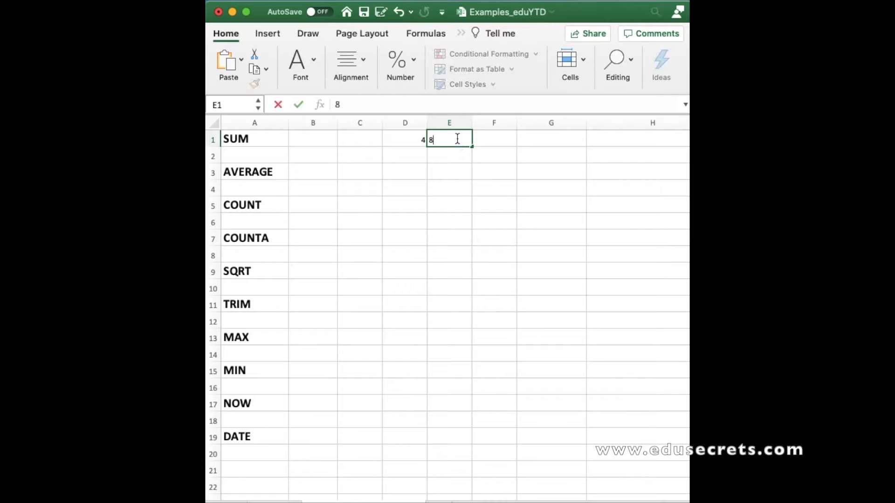
pyautogui.click(496, 139)
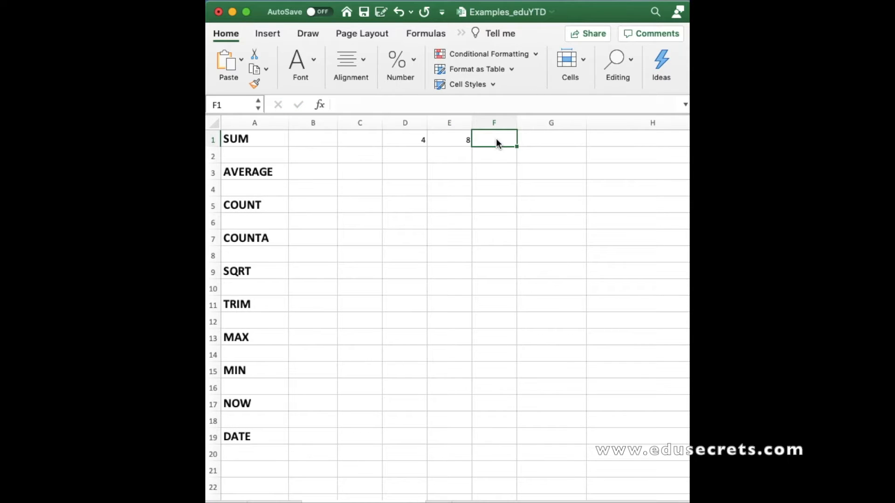
pyautogui.write('6')
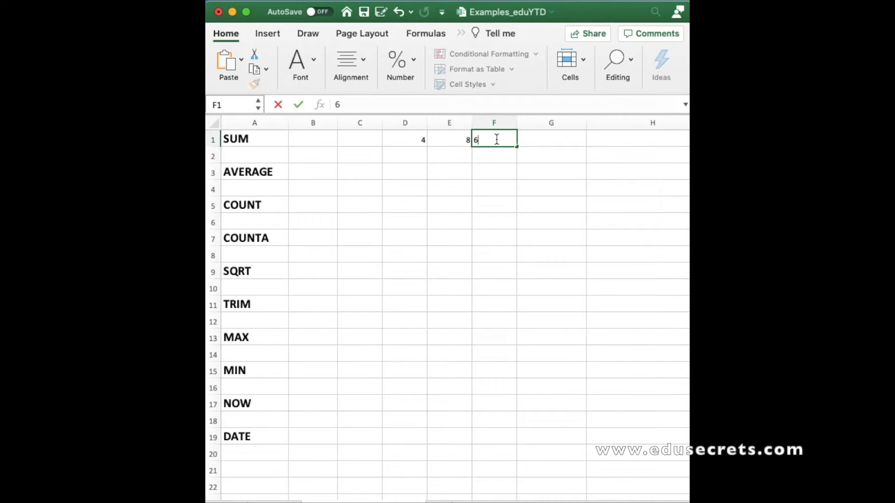
pyautogui.click(547, 141)
pyautogui.write('0')
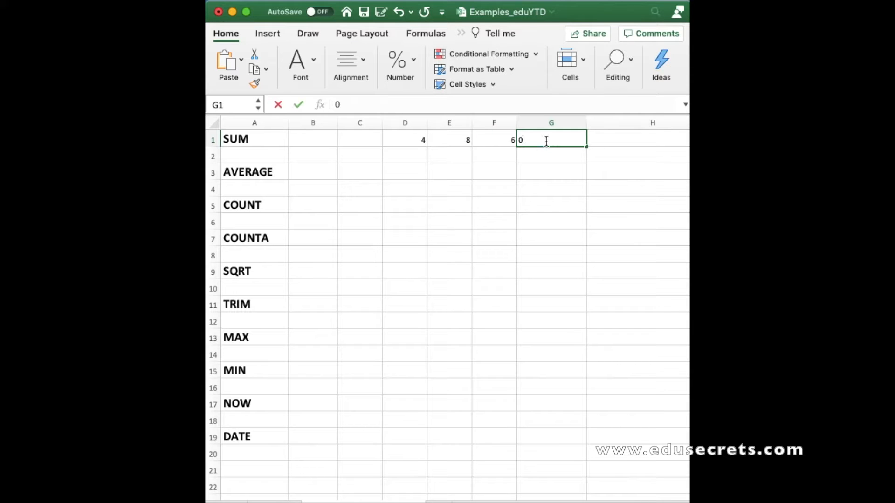
pyautogui.click(473, 172)
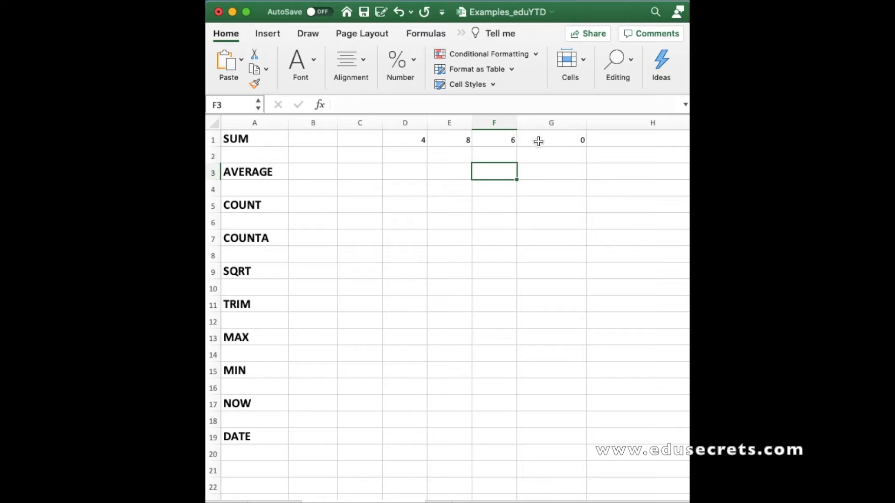
# In cell H1, enter a SUM formula totalling the range D1:G1
pyautogui.click(412, 140)
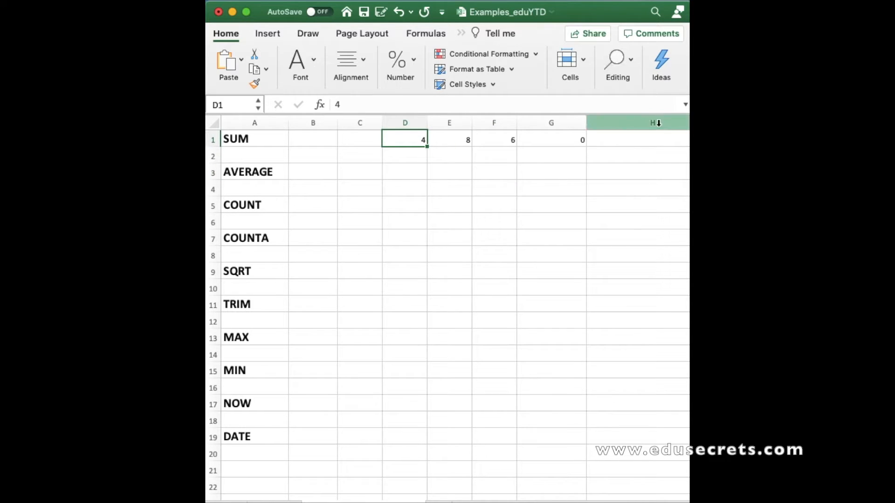
pyautogui.click(636, 140)
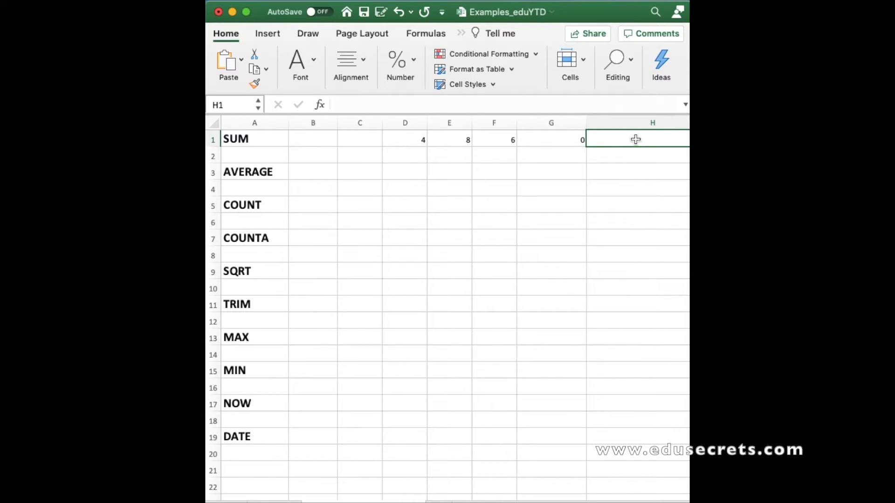
pyautogui.write('=')
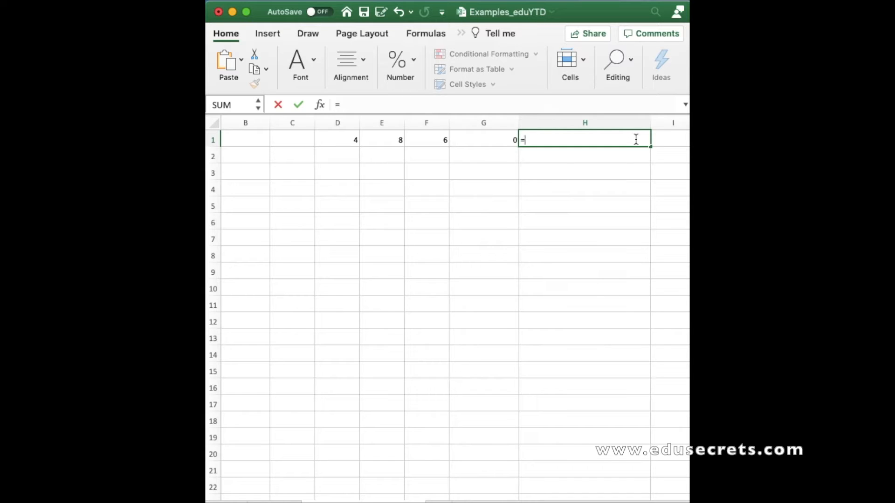
pyautogui.write('sum')
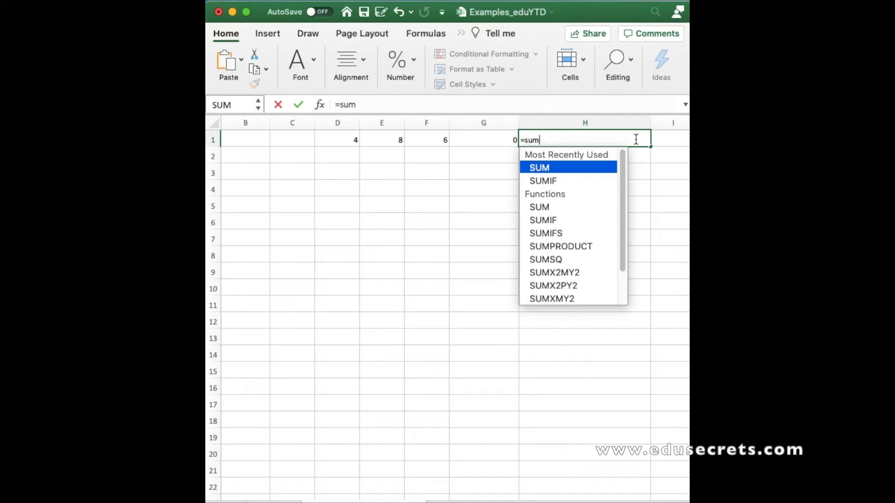
pyautogui.doubleClick(557, 171)
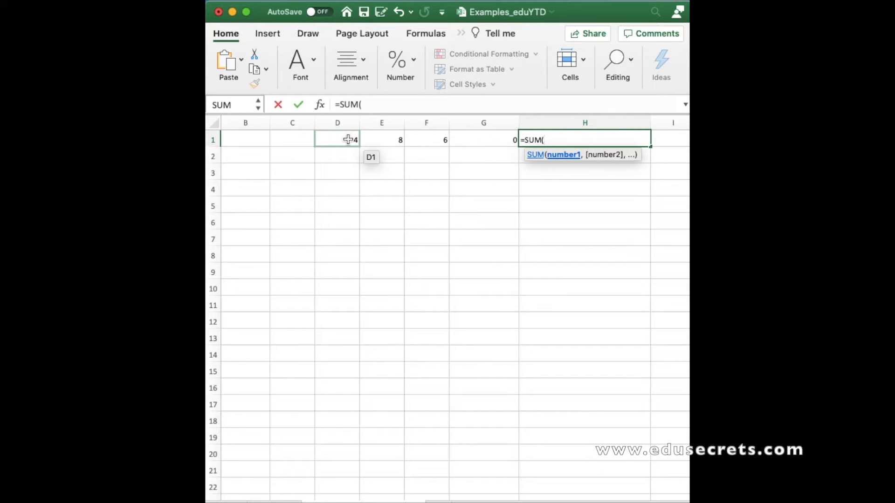
pyautogui.moveTo(348, 140); pyautogui.dragTo(472, 135)
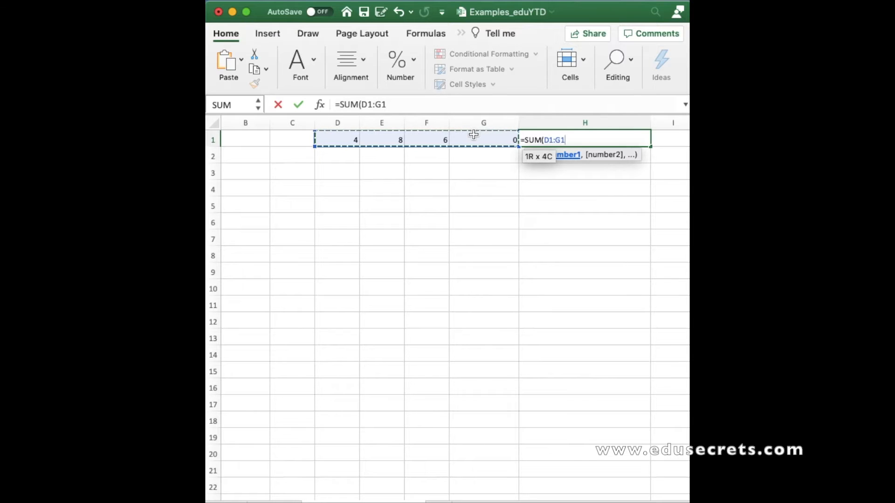
pyautogui.press('Return')
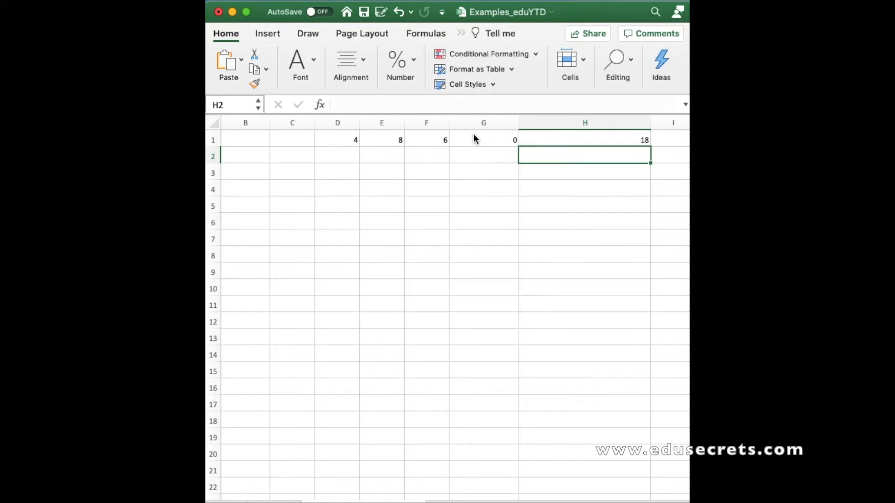
# Give cell H1 a yellow fill colour
pyautogui.click(577, 139)
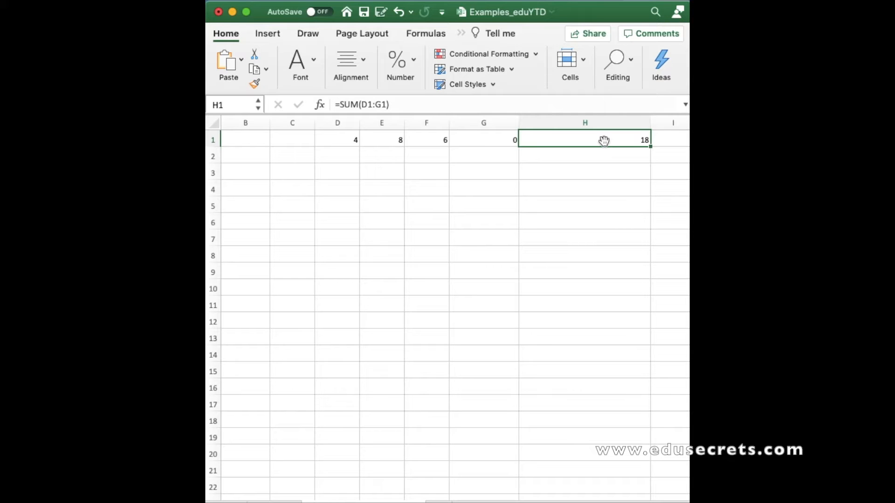
pyautogui.hscroll(-3, 513, 290)
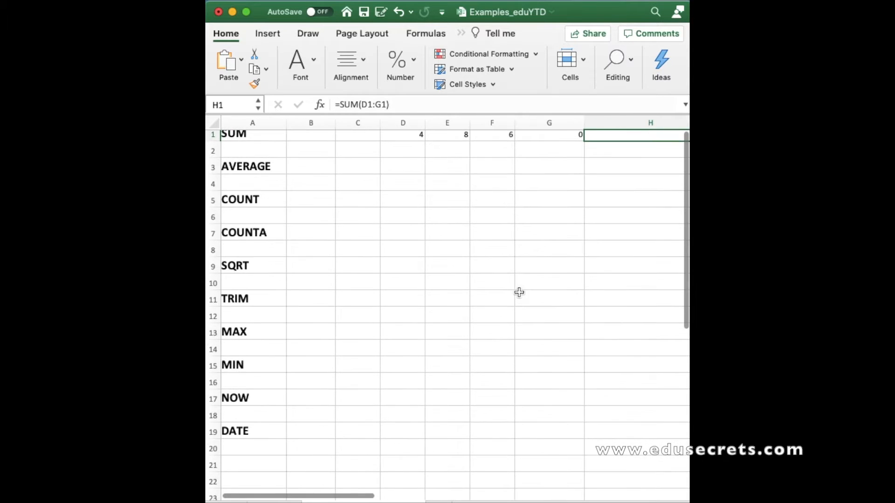
pyautogui.scroll(1, 293, 175)
pyautogui.click(254, 142)
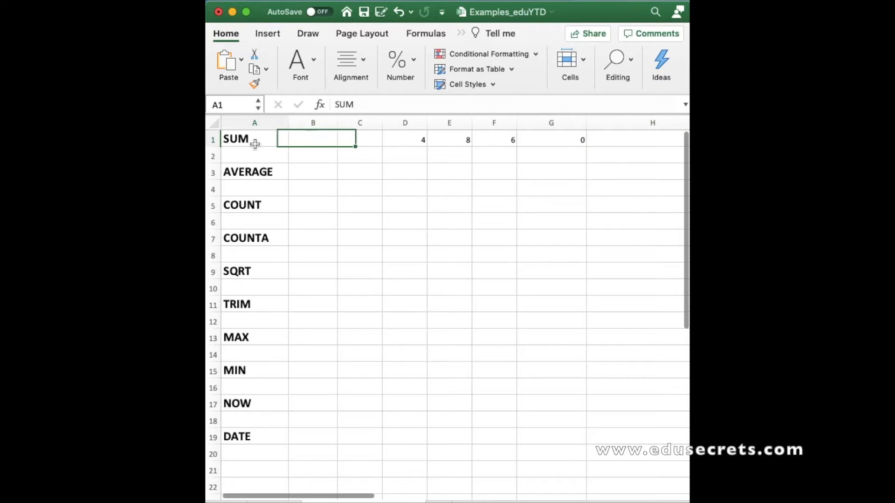
pyautogui.hscroll(3, 475, 218)
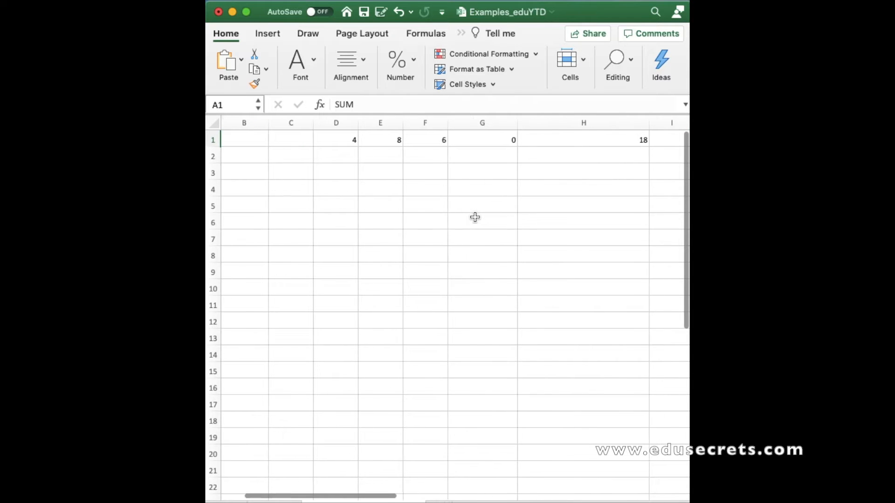
pyautogui.click(596, 141)
pyautogui.click(312, 66)
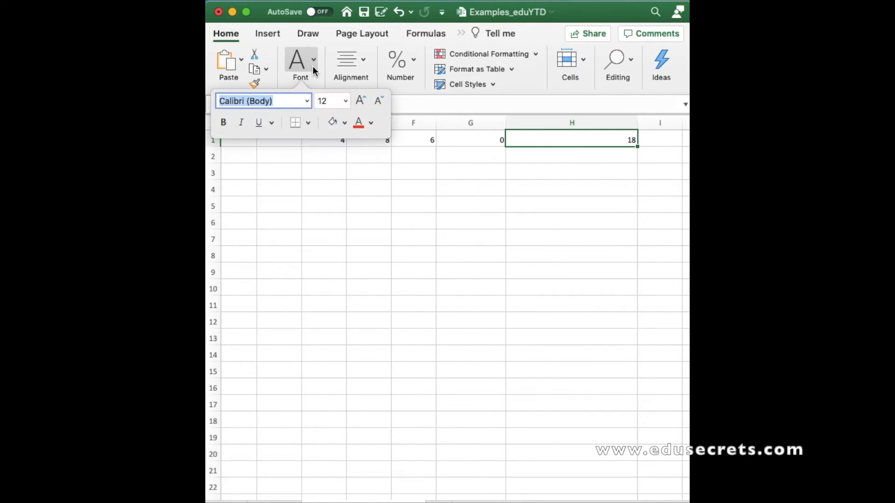
pyautogui.click(346, 124)
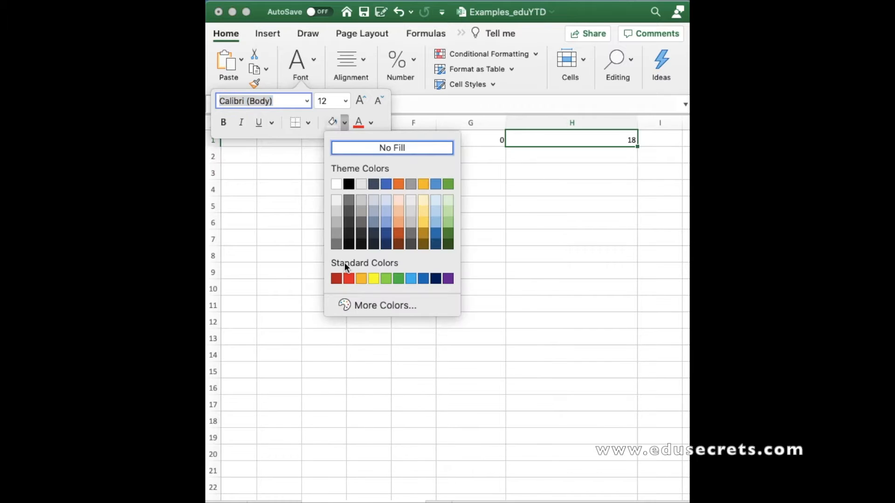
pyautogui.click(372, 276)
# In cell H3, enter an AVERAGE formula over the range D1:G1
pyautogui.hscroll(-3, 433, 178)
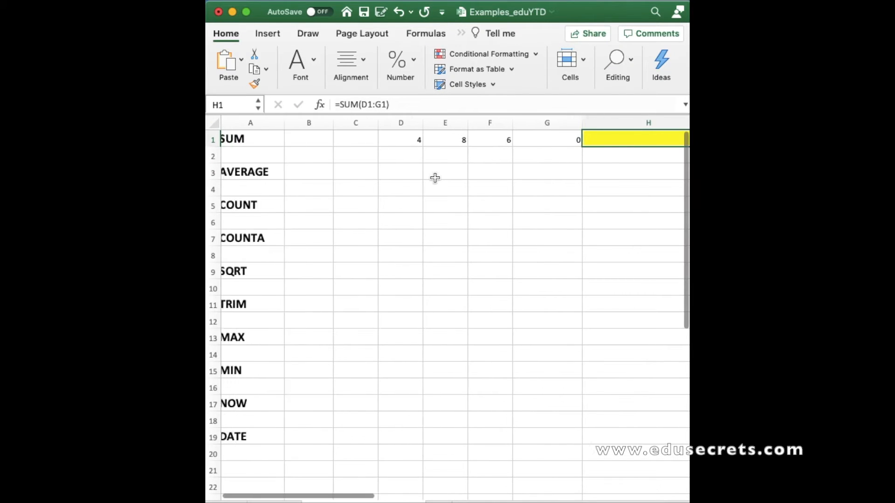
pyautogui.click(239, 172)
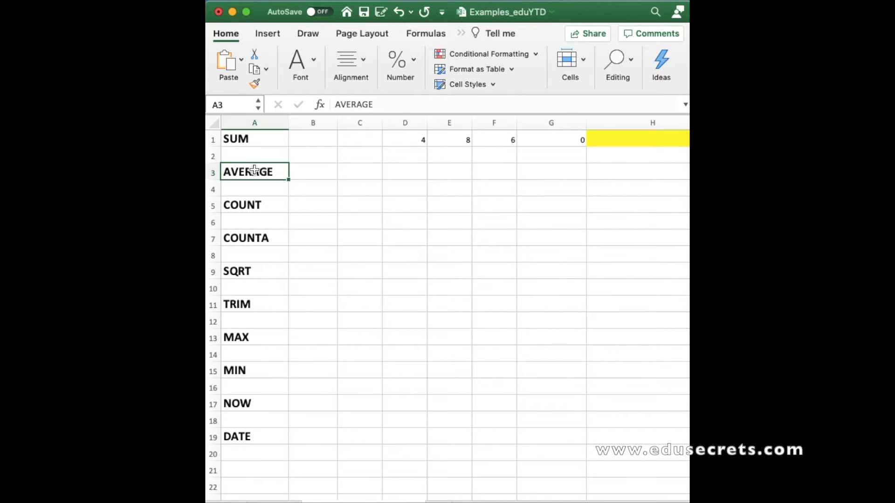
pyautogui.hscroll(3, 410, 223)
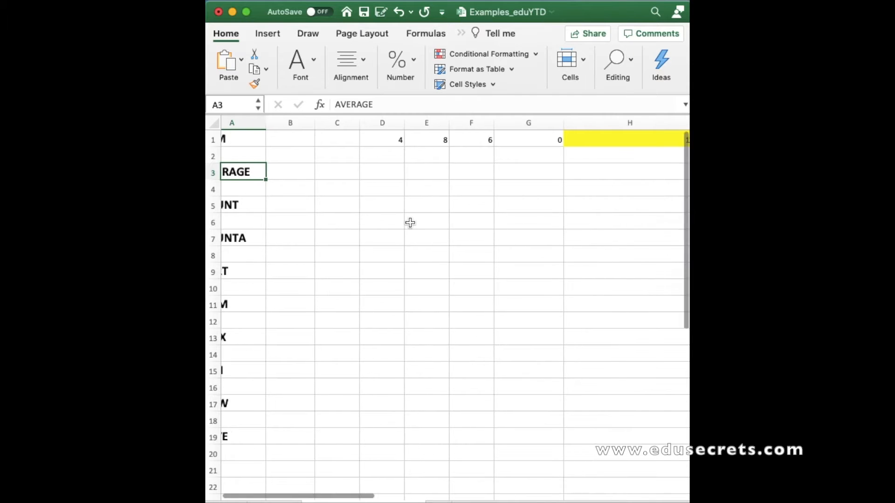
pyautogui.hscroll(1, 410, 223)
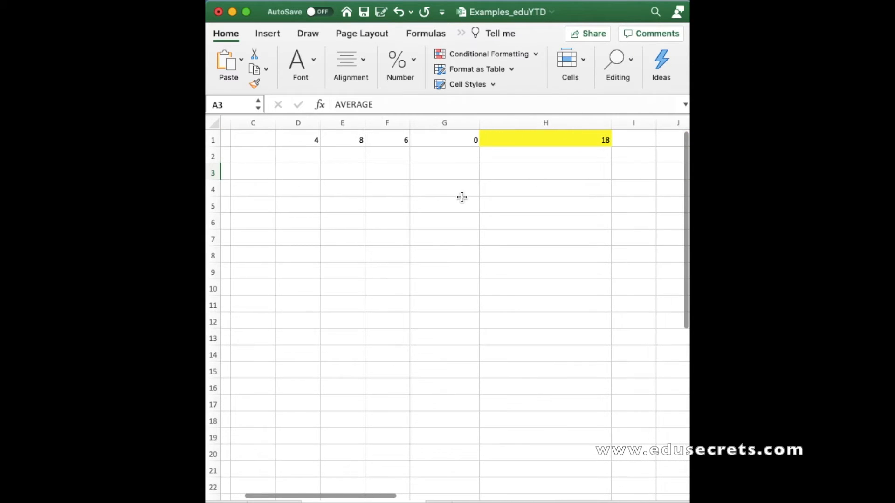
pyautogui.click(523, 172)
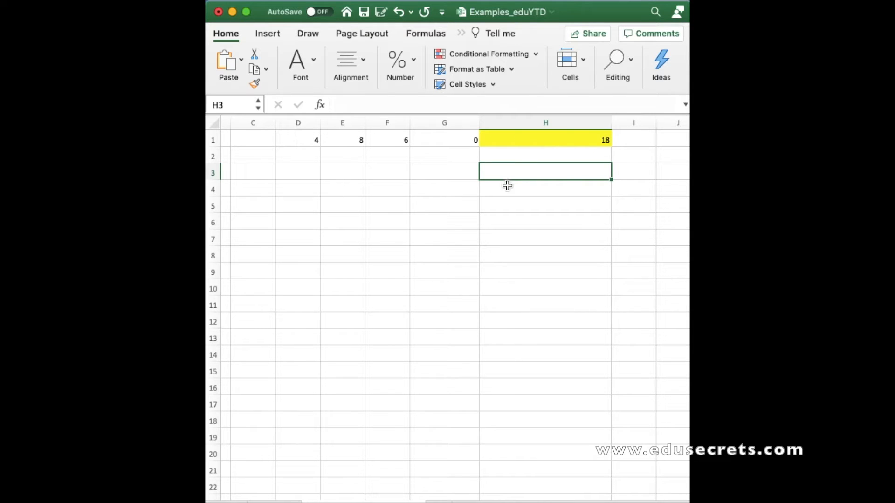
pyautogui.write('=')
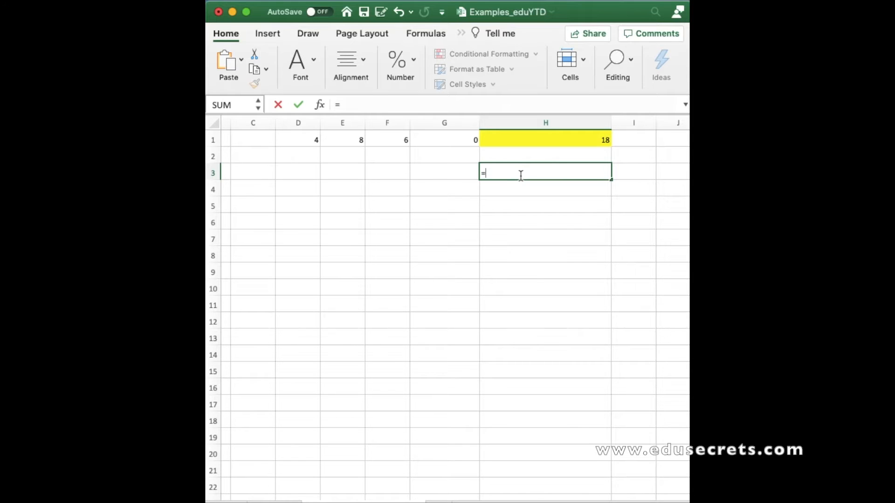
pyautogui.write('AVER')
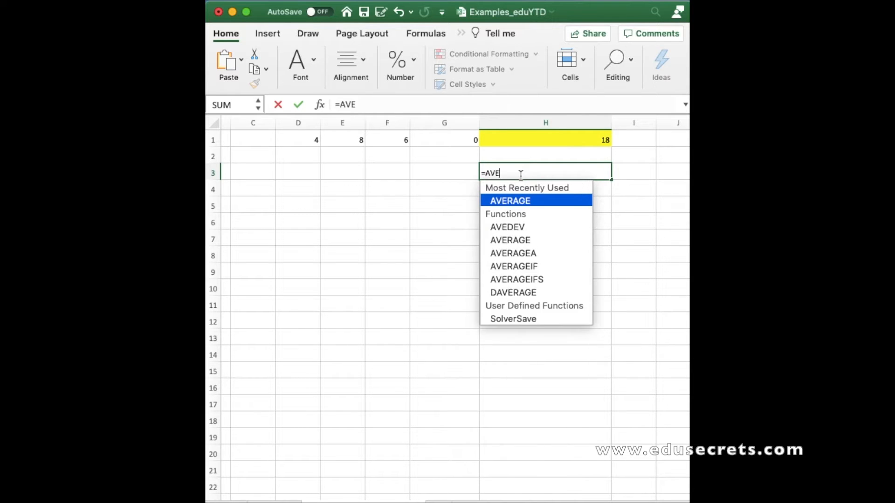
pyautogui.doubleClick(507, 201)
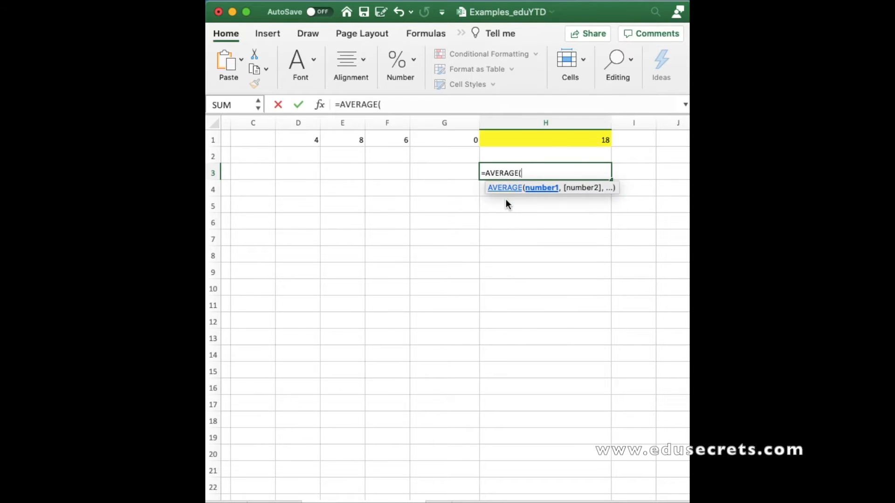
pyautogui.click(309, 140)
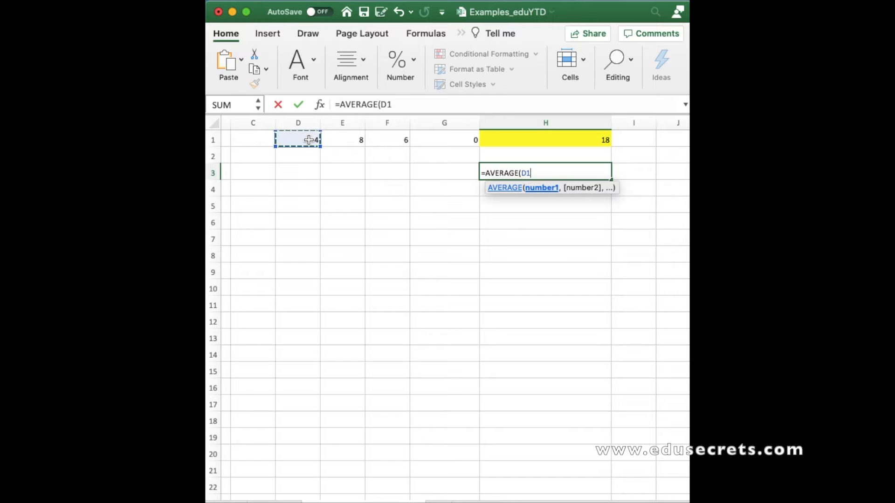
pyautogui.moveTo(309, 140); pyautogui.dragTo(445, 141)
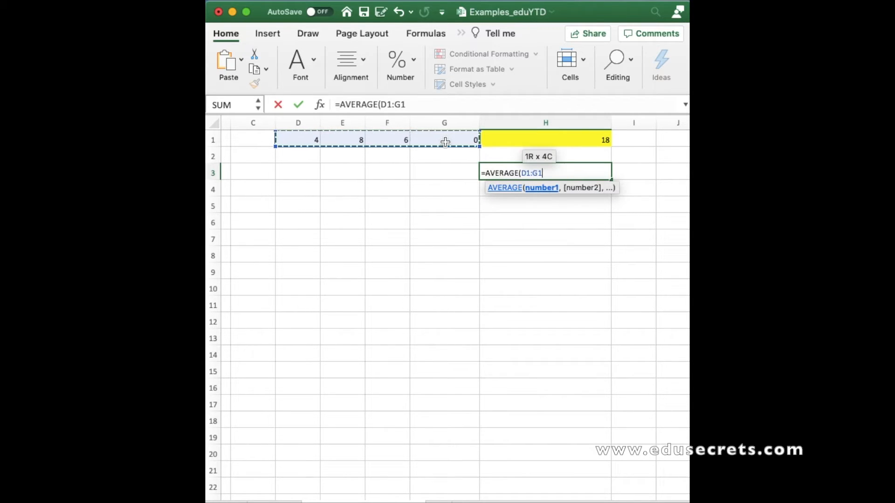
pyautogui.press('Return')
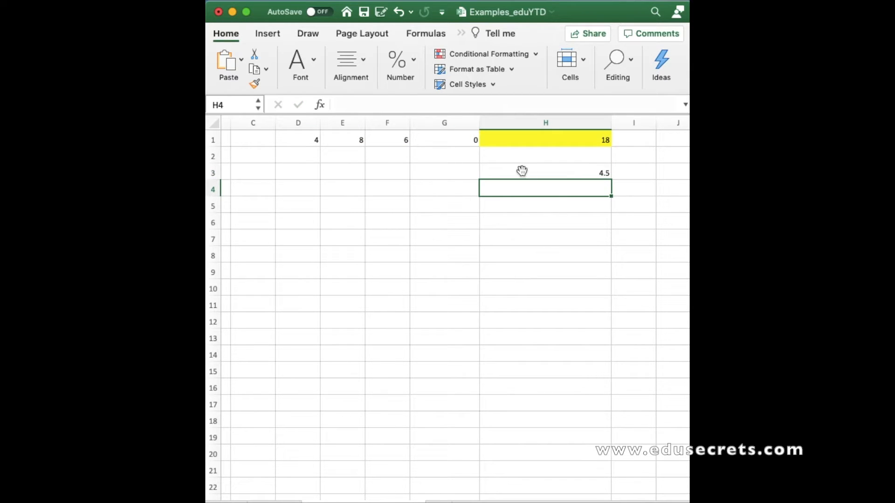
# Apply the same yellow fill to cell H3
pyautogui.click(506, 172)
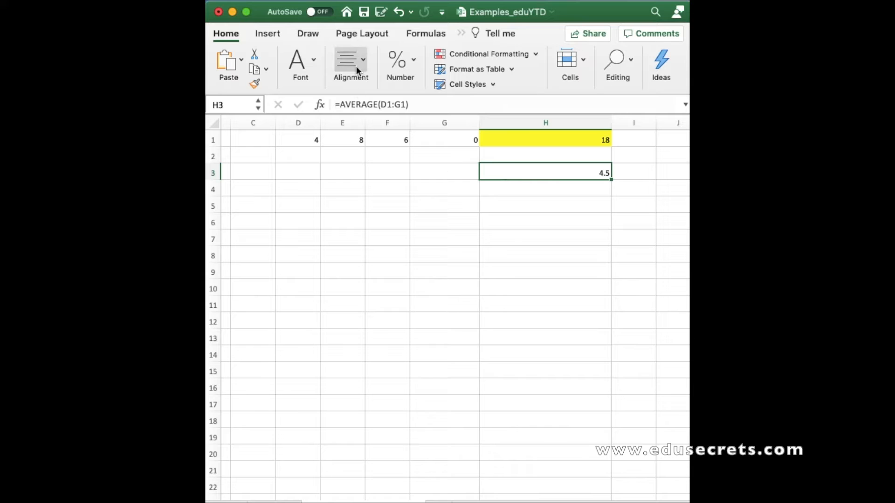
pyautogui.click(315, 63)
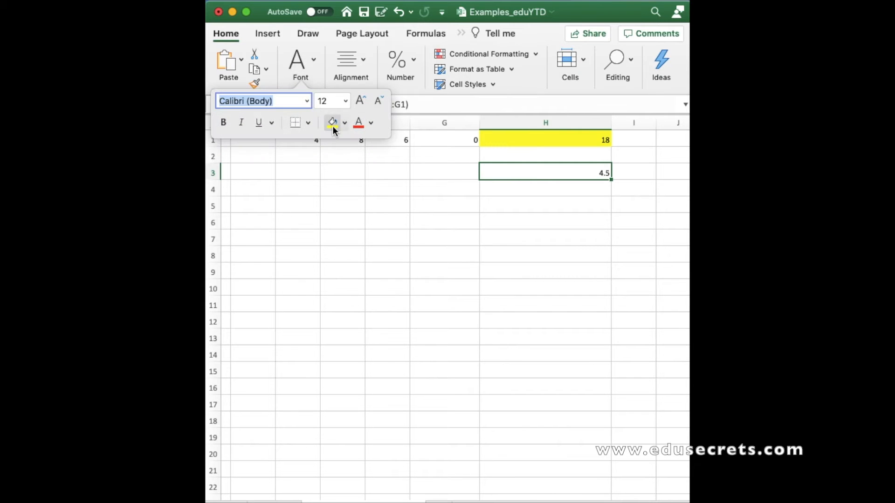
pyautogui.click(332, 123)
pyautogui.hscroll(-5, 325, 253)
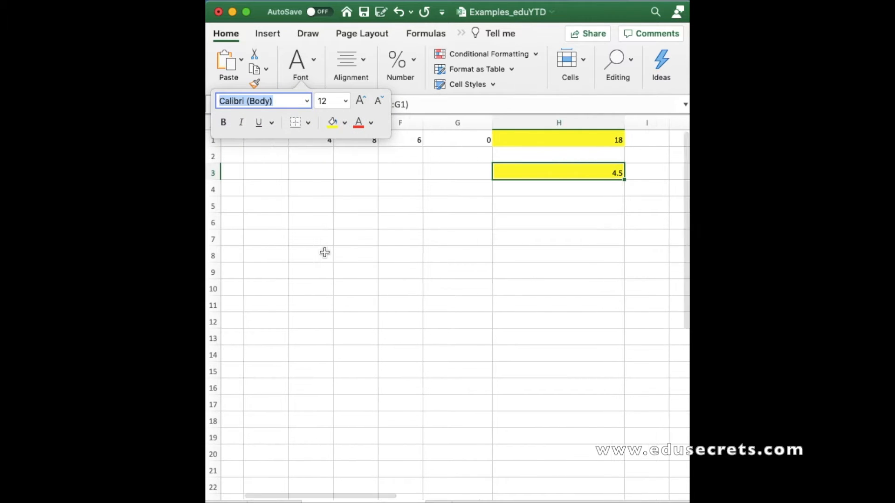
# Review the function labels in column A and the sample values in cells D1 to G1
pyautogui.click(255, 172)
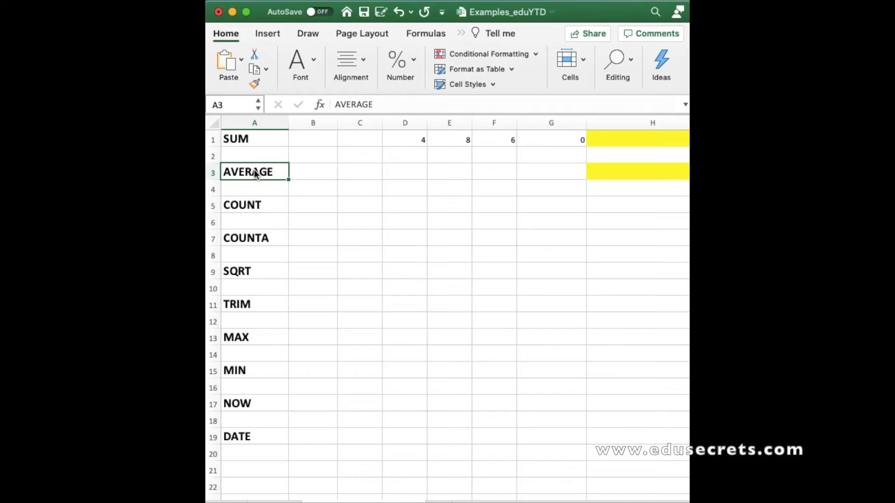
pyautogui.click(247, 208)
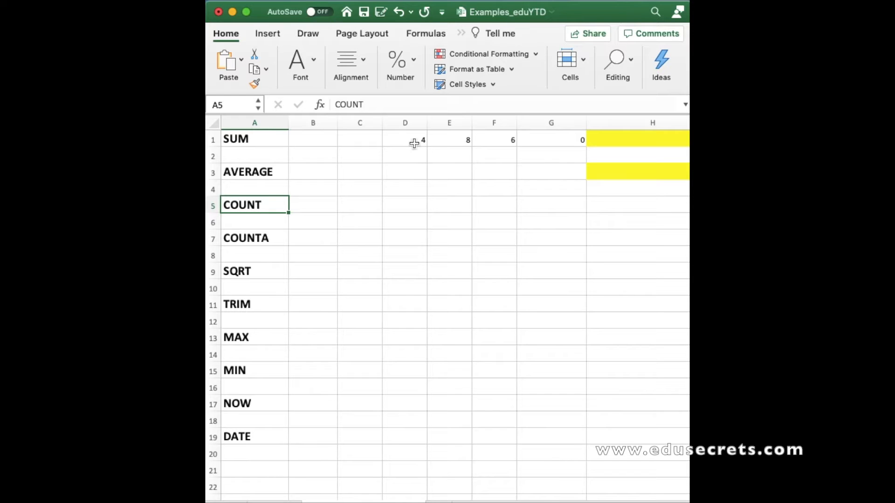
pyautogui.click(404, 139)
pyautogui.click(458, 141)
pyautogui.click(508, 141)
pyautogui.click(555, 141)
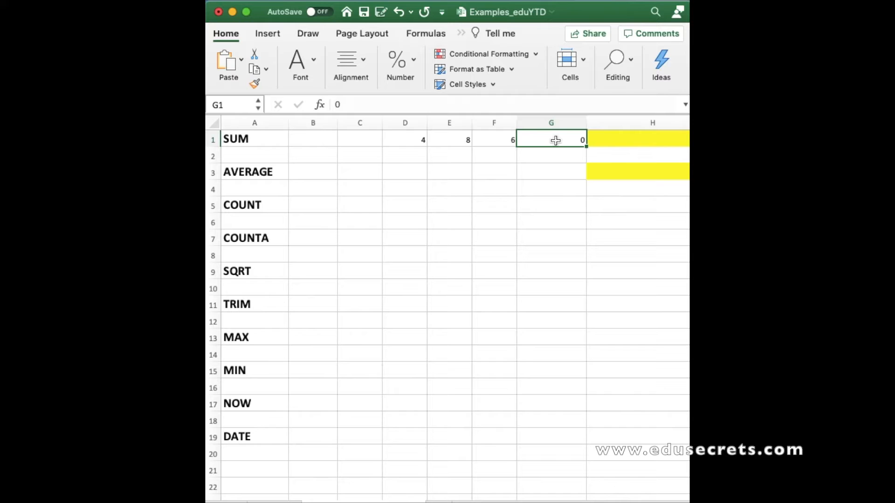
pyautogui.click(418, 142)
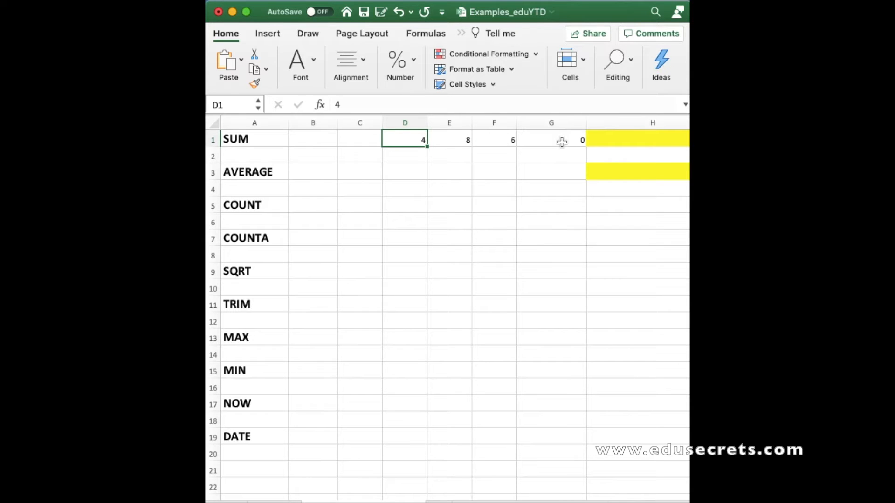
pyautogui.hscroll(4, 557, 214)
pyautogui.hscroll(2, 556, 214)
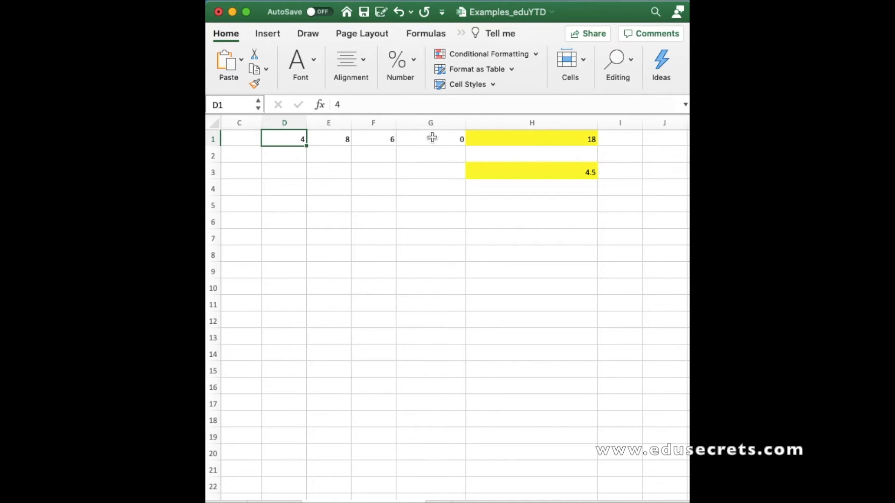
pyautogui.hscroll(-1, 420, 140)
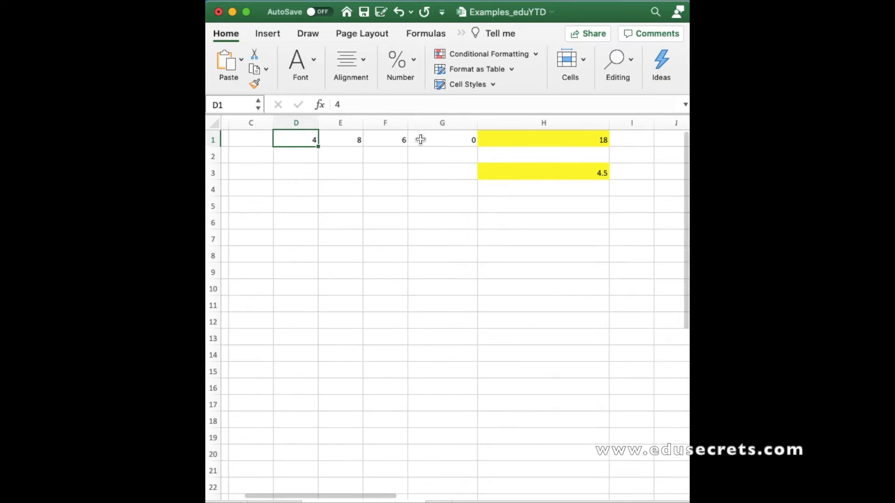
# In cell H5, enter a COUNT formula over the range C1:G1
pyautogui.click(513, 209)
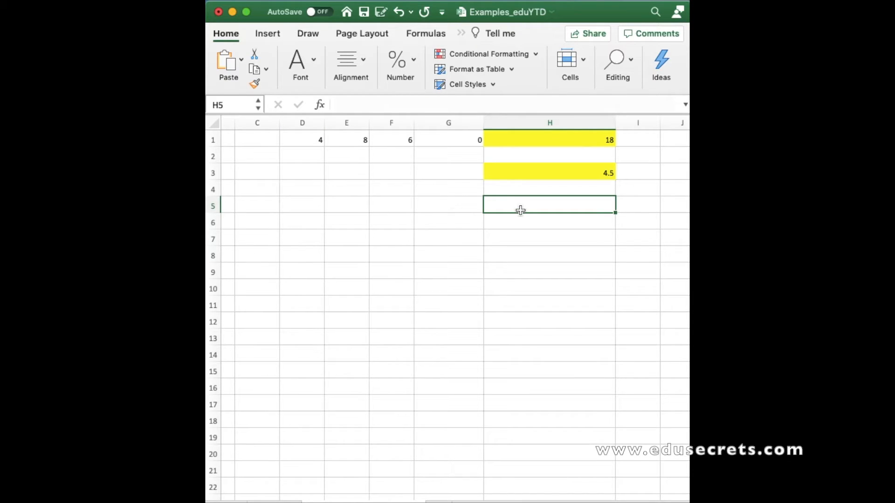
pyautogui.write('=')
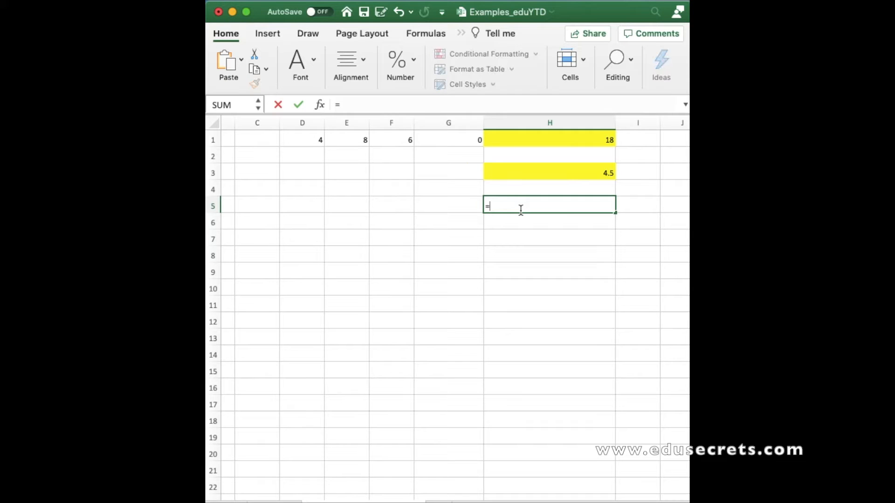
pyautogui.write('COUNT')
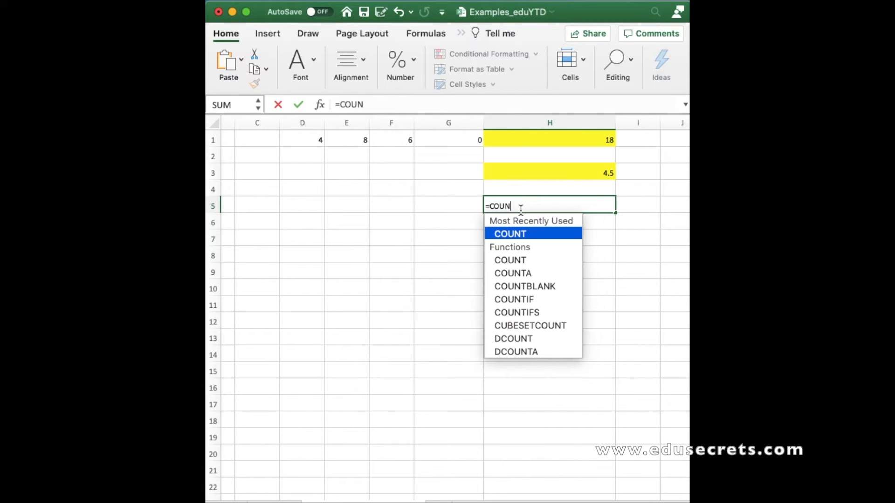
pyautogui.doubleClick(505, 234)
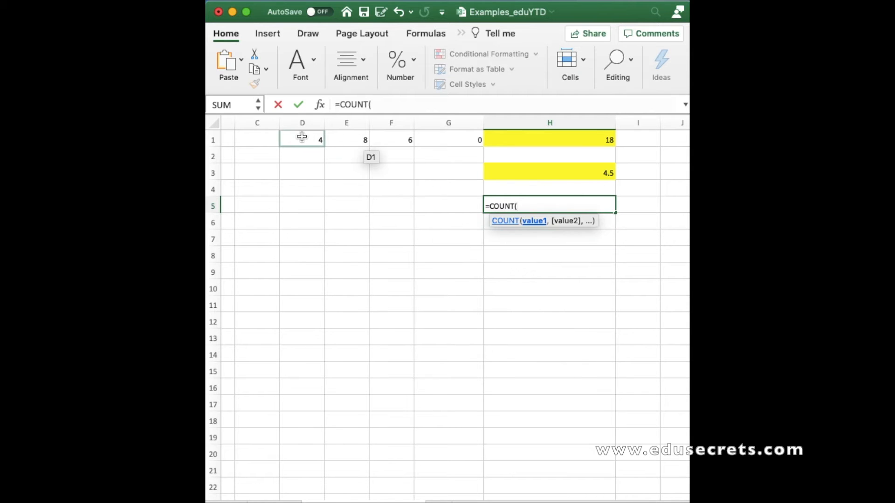
pyautogui.click(266, 140)
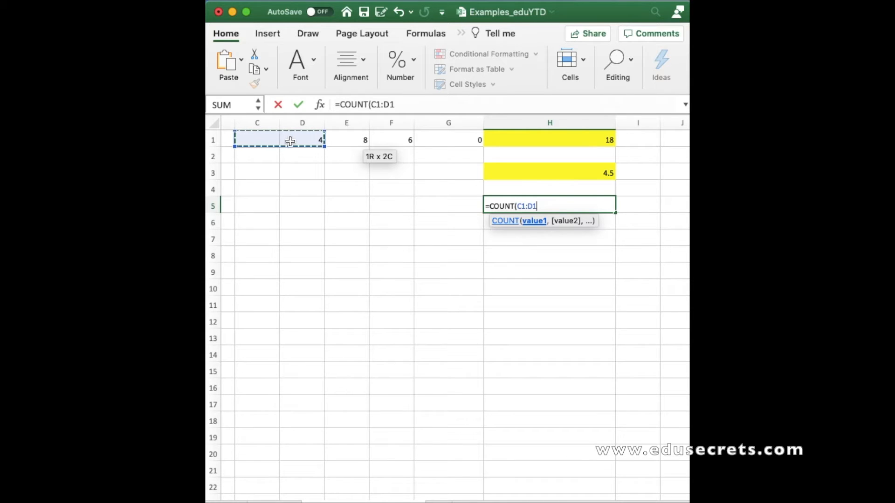
pyautogui.moveTo(317, 141); pyautogui.dragTo(446, 137)
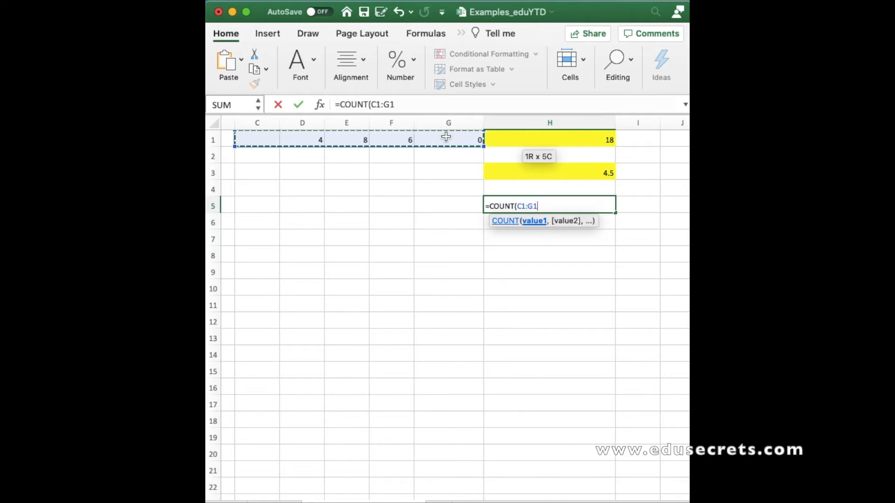
pyautogui.press('Return')
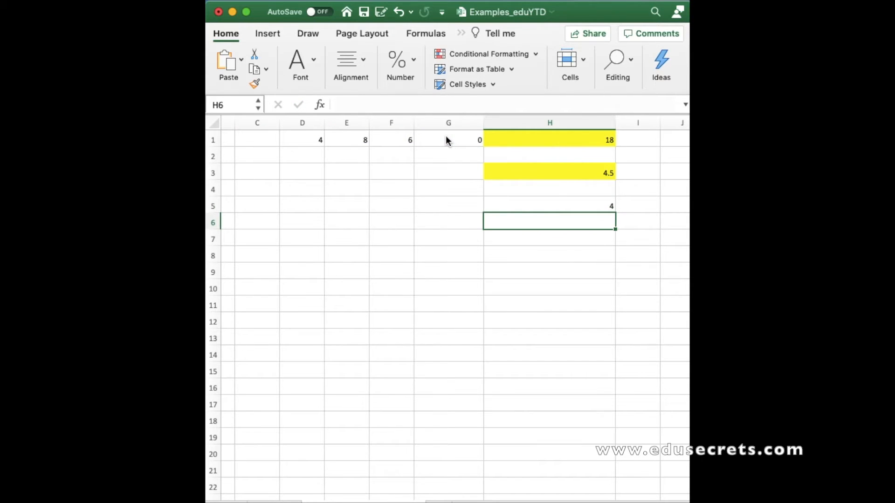
# Give cell H5 the same yellow fill colour
pyautogui.click(557, 204)
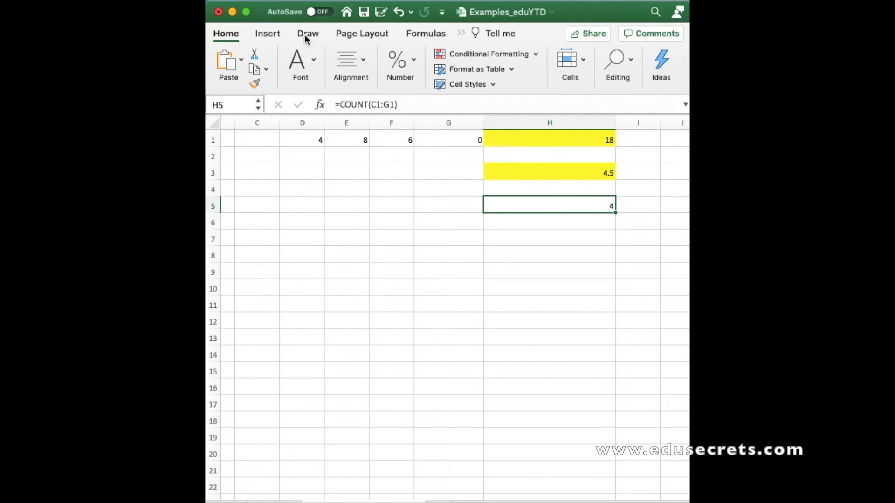
pyautogui.click(317, 54)
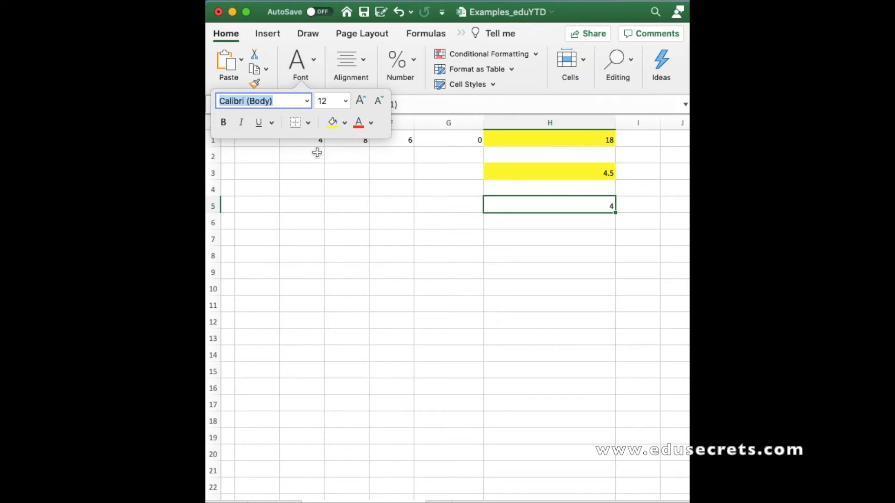
pyautogui.click(331, 123)
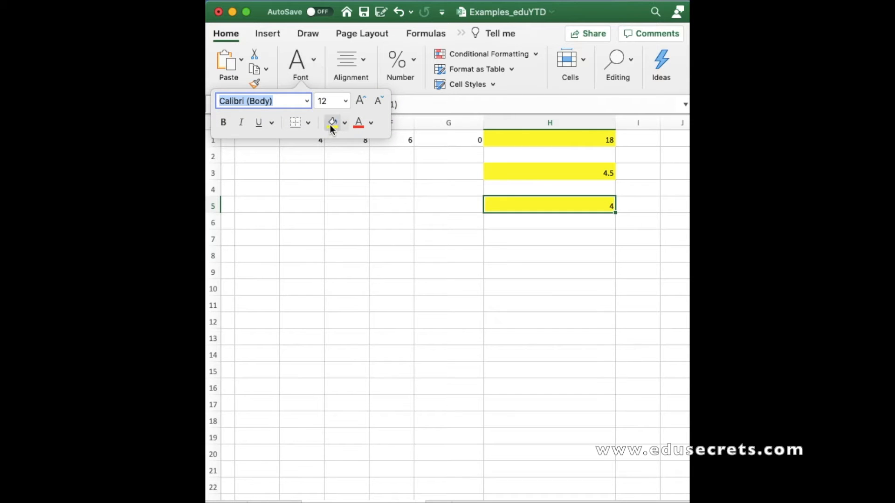
pyautogui.click(395, 219)
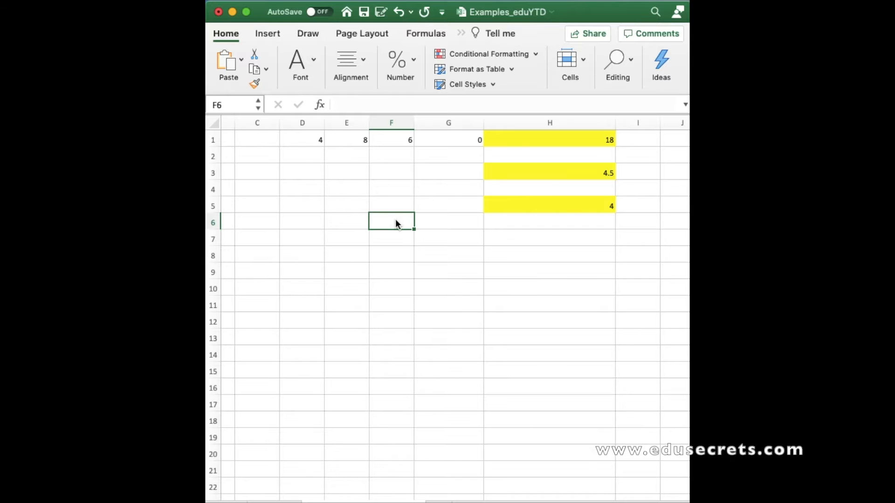
# Look over the COUNTA label in column A alongside the result cells in column H
pyautogui.hscroll(-3, 395, 219)
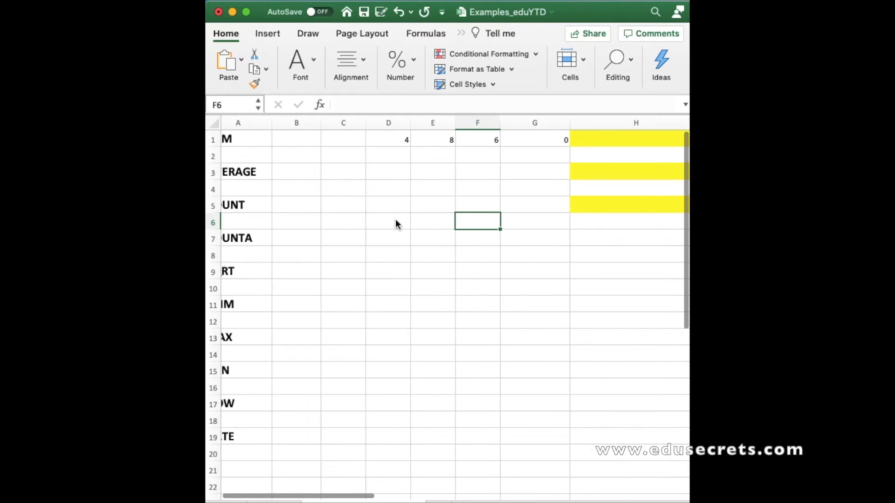
pyautogui.click(239, 240)
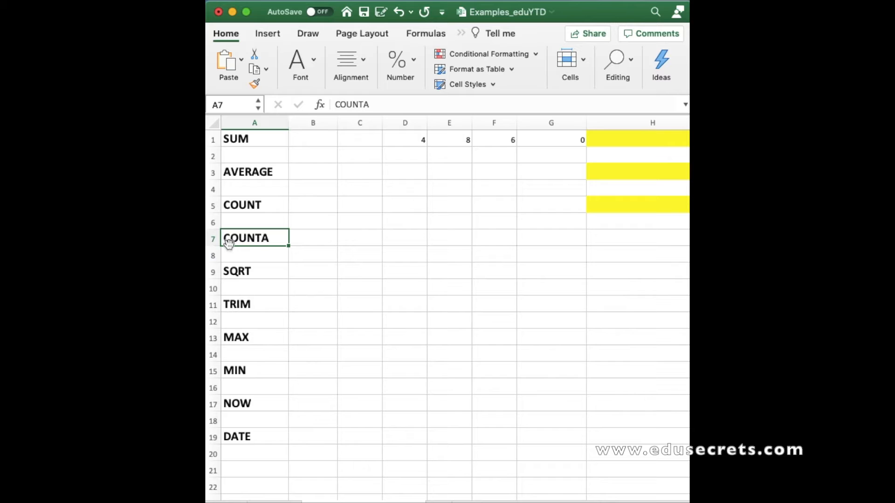
pyautogui.hscroll(1, 308, 242)
pyautogui.hscroll(1, 309, 243)
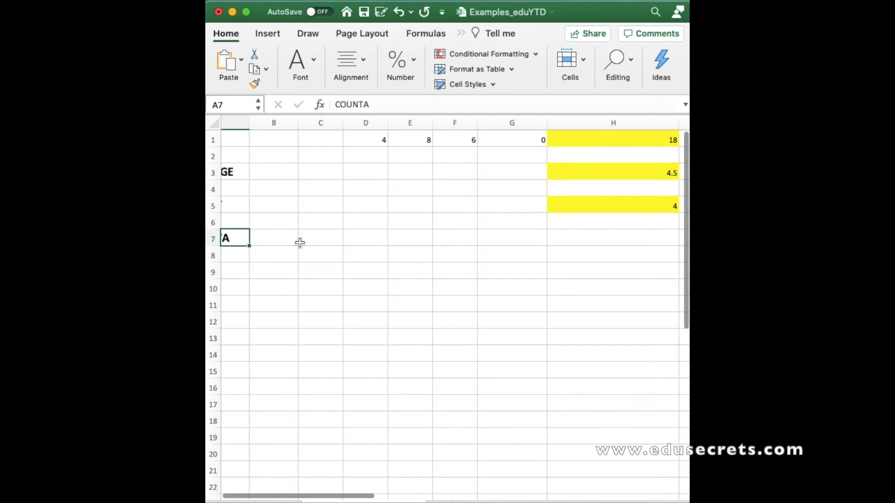
pyautogui.hscroll(-2, 237, 243)
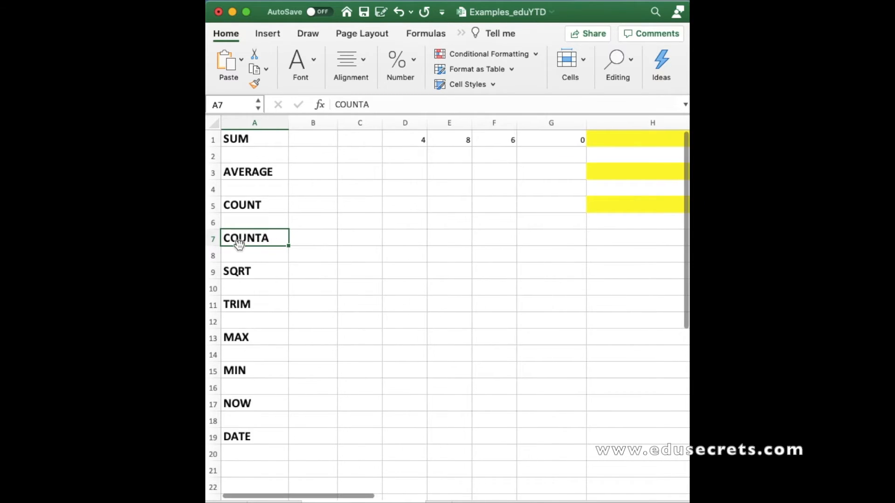
pyautogui.hscroll(3, 356, 245)
pyautogui.hscroll(1, 356, 245)
pyautogui.scroll(1, 357, 245)
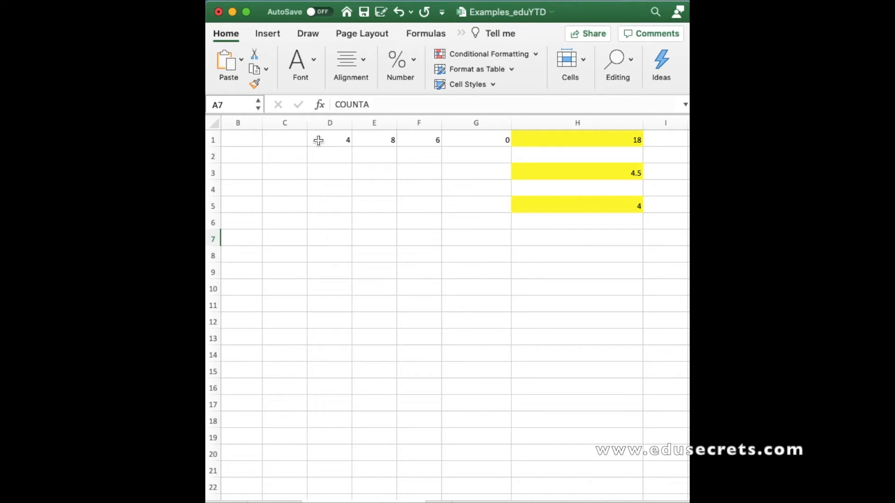
# Enter a sample text word in the empty cell C1 beside the numbers
pyautogui.click(289, 136)
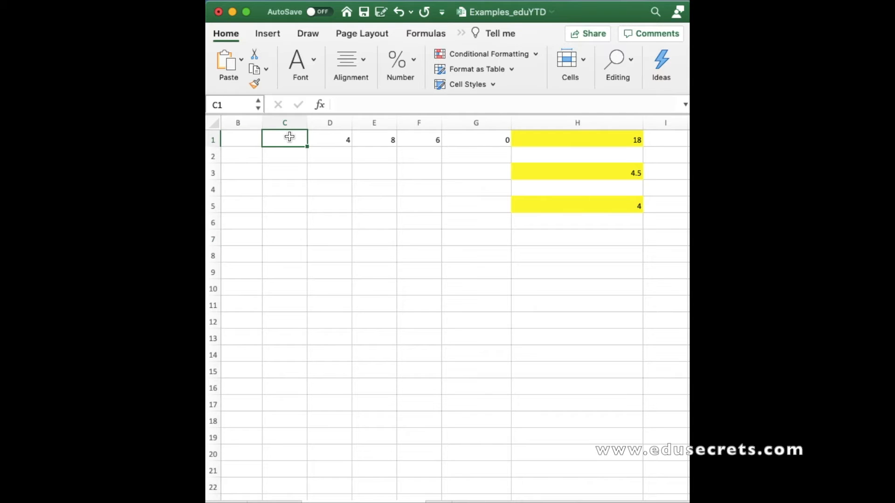
pyautogui.write('Goldi')
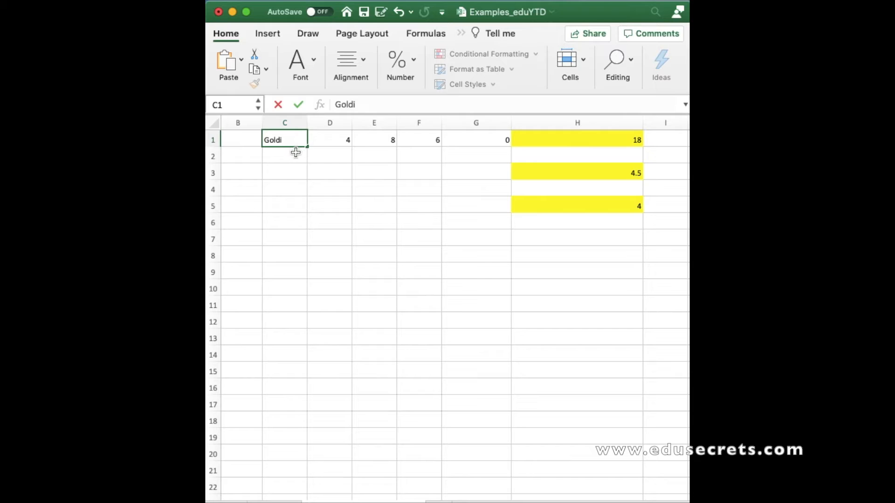
pyautogui.click(296, 152)
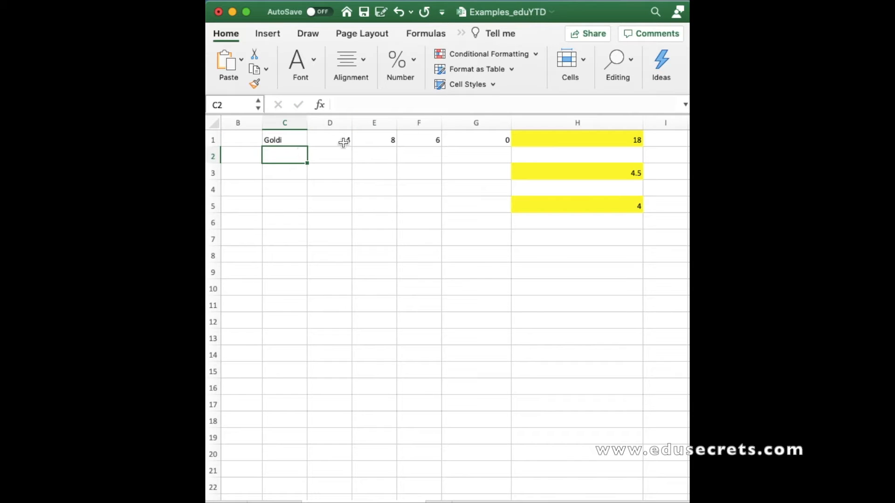
# Inspect the contents of each cell from C1 to G1
pyautogui.click(278, 139)
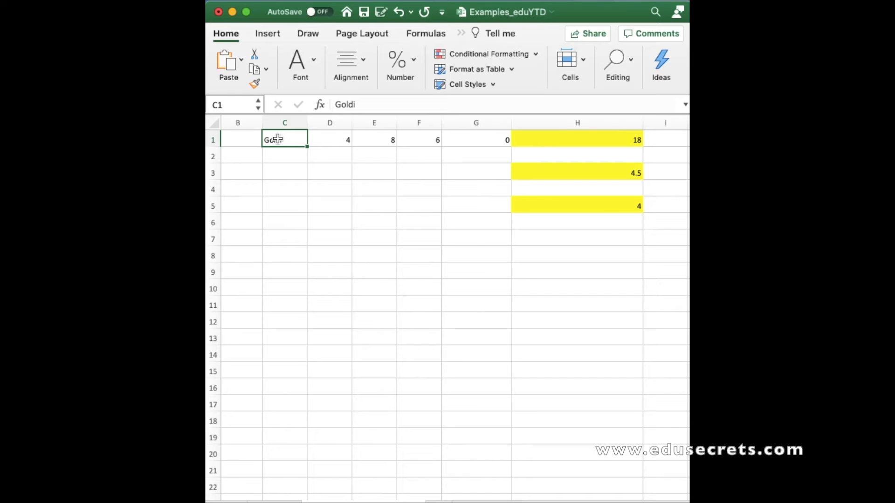
pyautogui.click(340, 142)
pyautogui.click(380, 140)
pyautogui.click(418, 141)
pyautogui.click(464, 140)
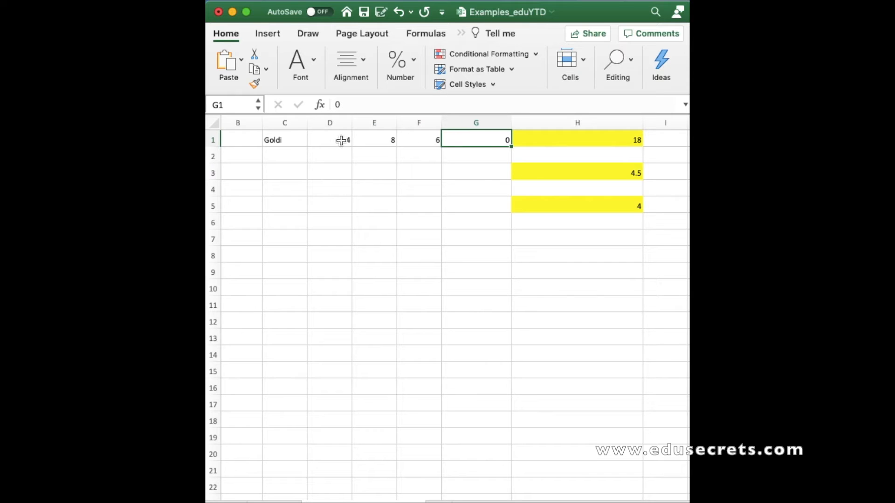
pyautogui.click(288, 140)
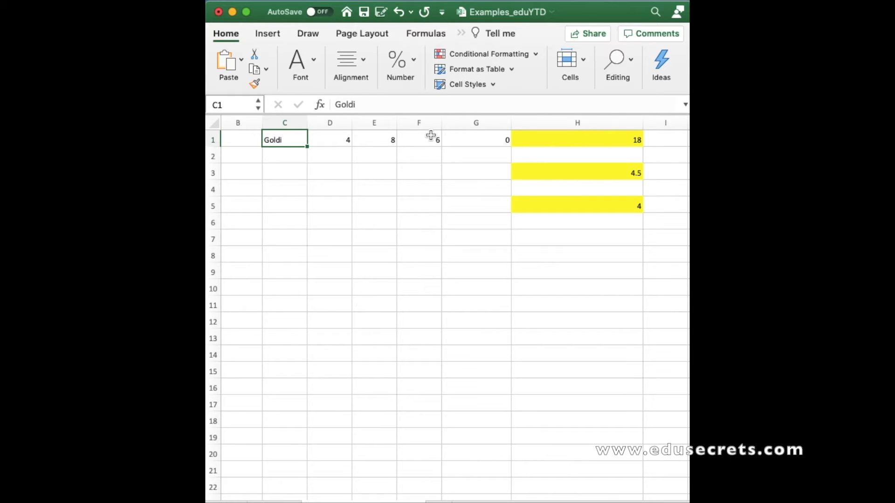
# In cell H7, enter a COUNTA formula over the range C1:G1
pyautogui.click(541, 240)
pyautogui.write('=')
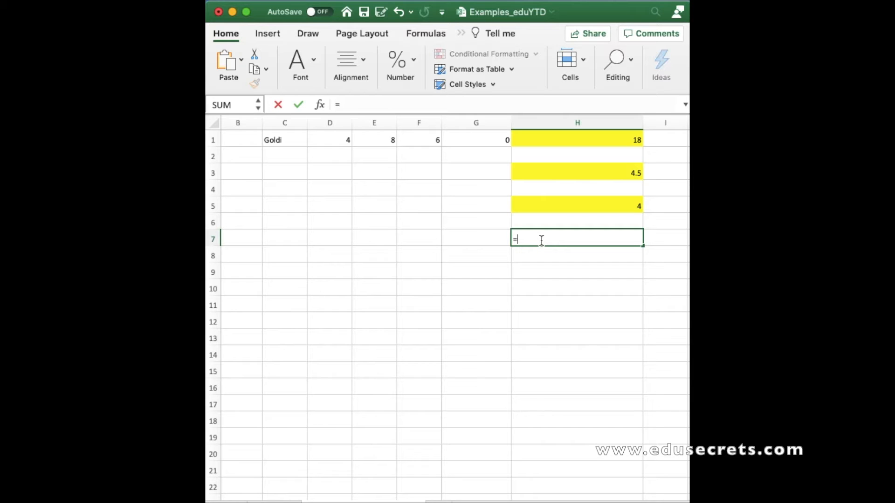
pyautogui.write('counta')
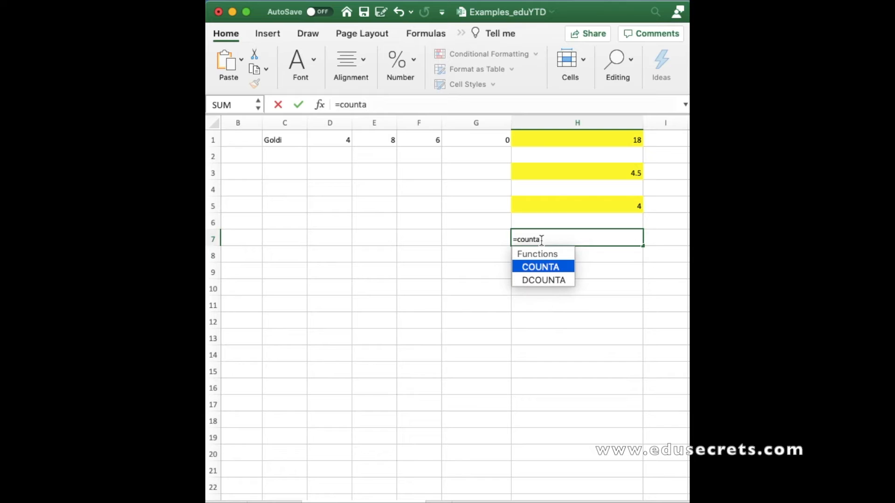
pyautogui.doubleClick(547, 265)
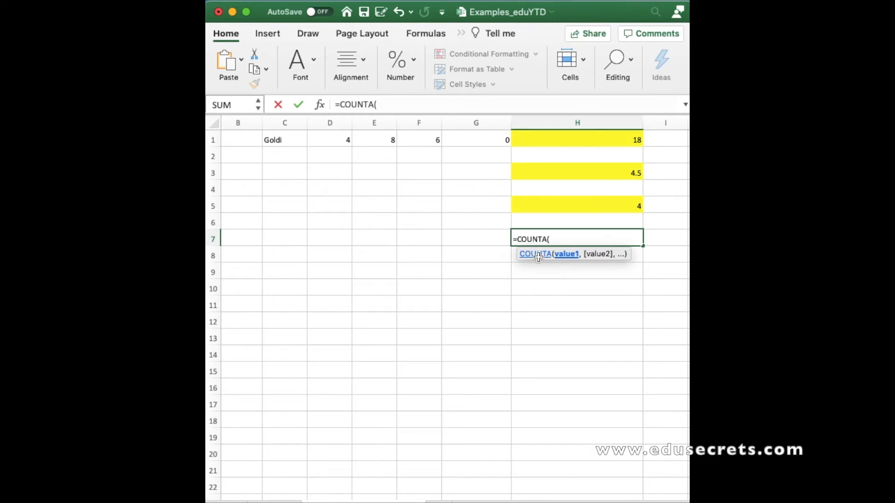
pyautogui.moveTo(284, 139); pyautogui.dragTo(469, 144)
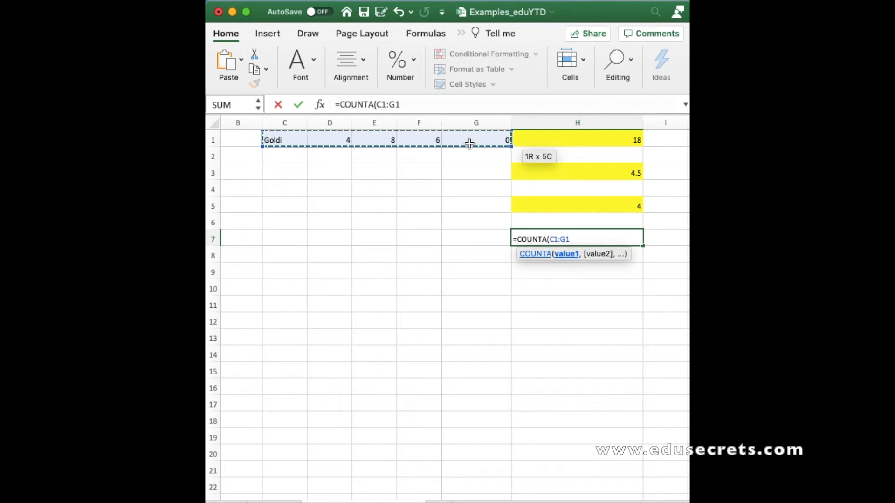
pyautogui.press('Return')
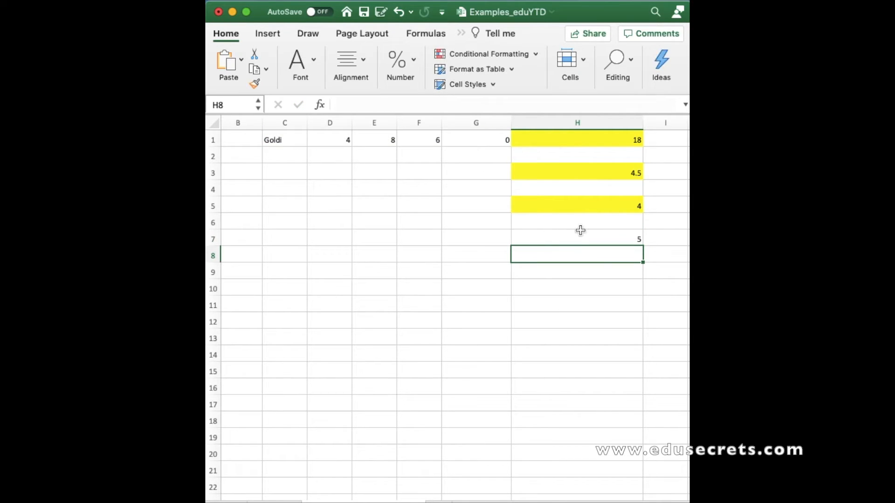
# Apply the yellow fill colour to cell H7
pyautogui.click(578, 237)
pyautogui.click(314, 66)
pyautogui.click(332, 124)
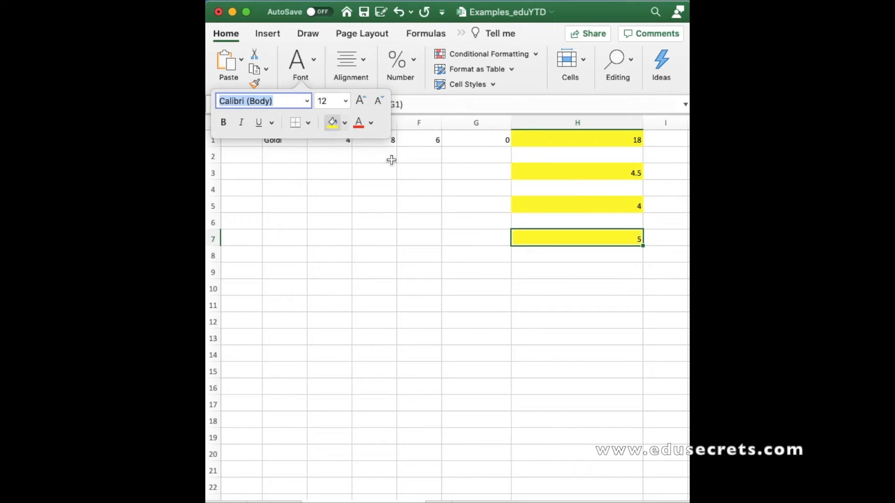
pyautogui.click(538, 288)
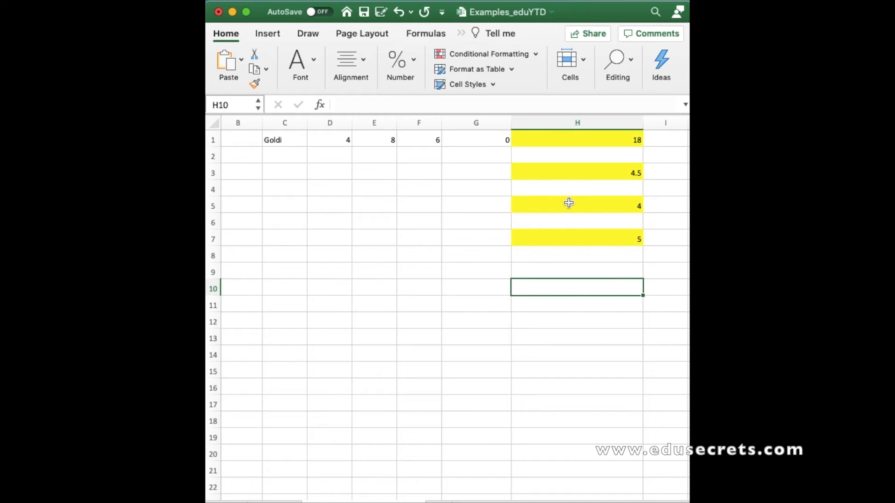
# Enter a COUNT formula over the range C1:G1 in cell G5, then undo it
pyautogui.click(549, 204)
pyautogui.click(489, 206)
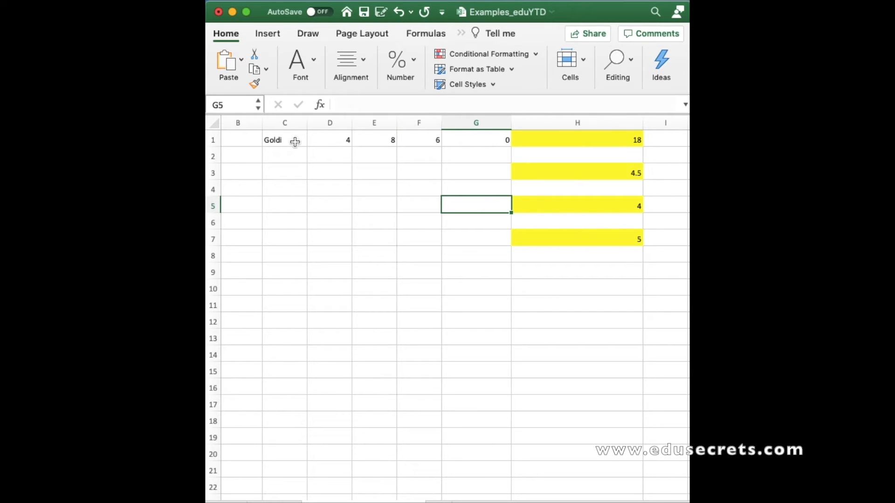
pyautogui.click(291, 142)
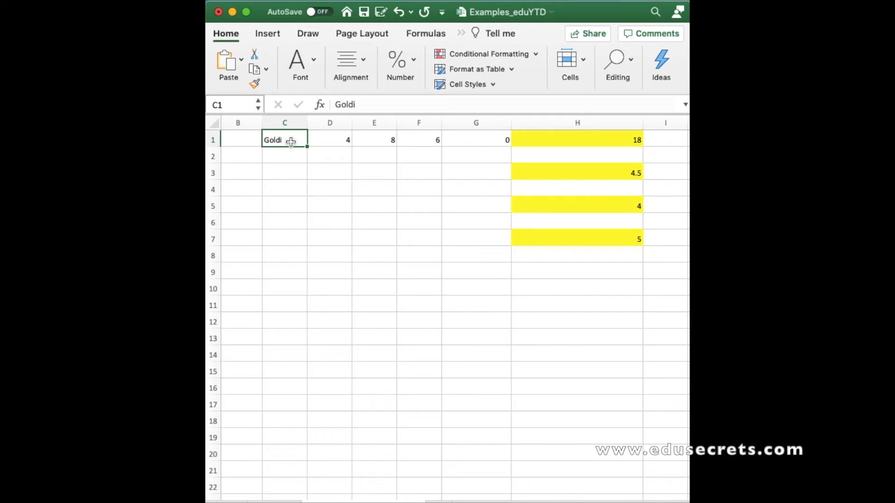
pyautogui.click(479, 204)
pyautogui.write('=')
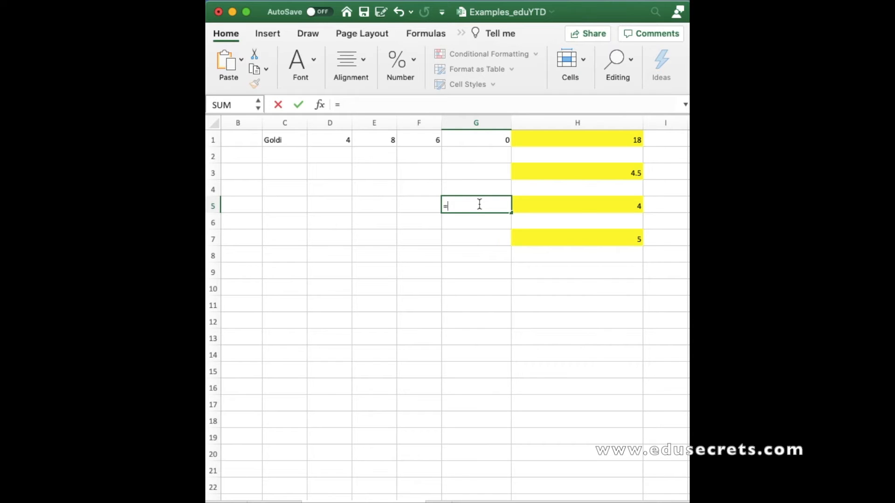
pyautogui.write('count')
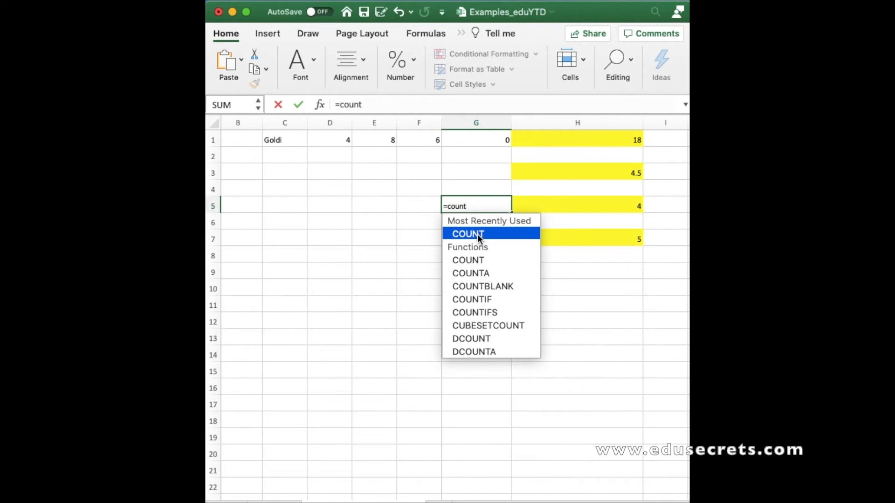
pyautogui.doubleClick(477, 234)
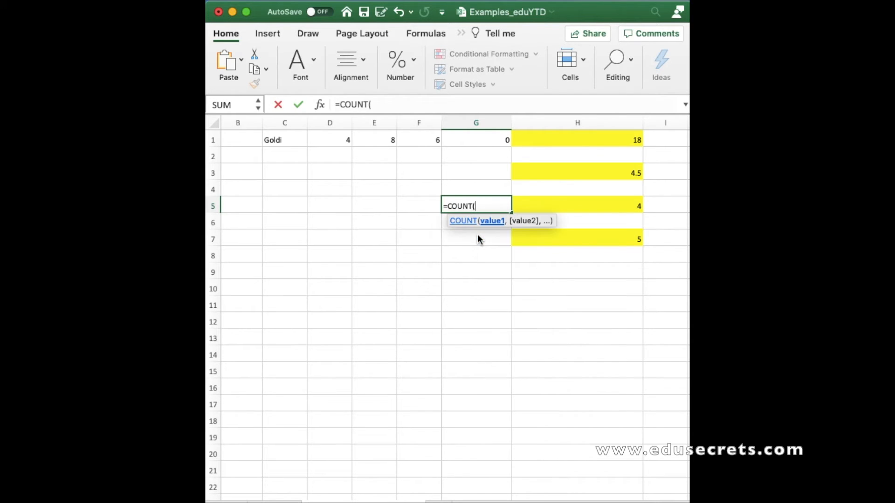
pyautogui.click(279, 144)
pyautogui.moveTo(308, 141); pyautogui.dragTo(486, 139)
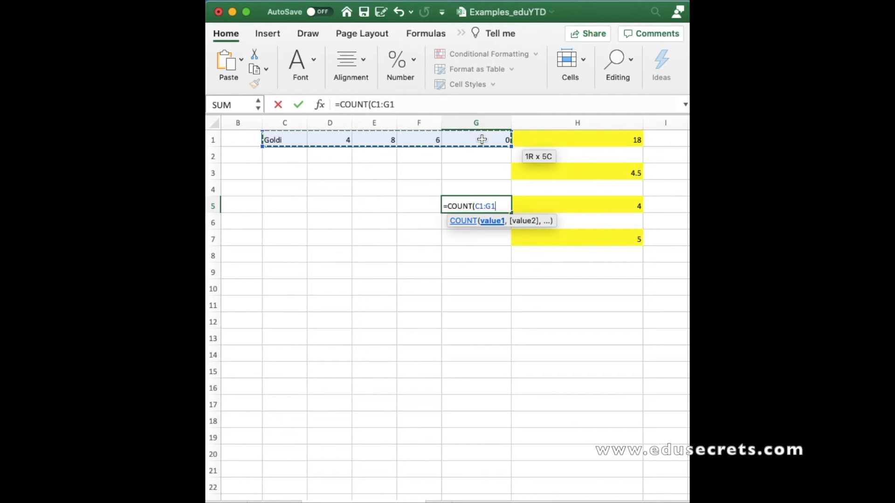
pyautogui.press('Return')
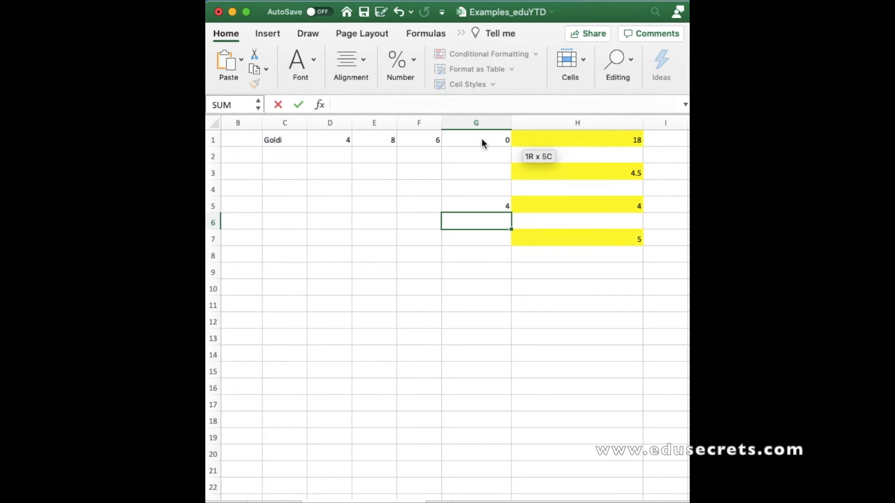
pyautogui.click(492, 207)
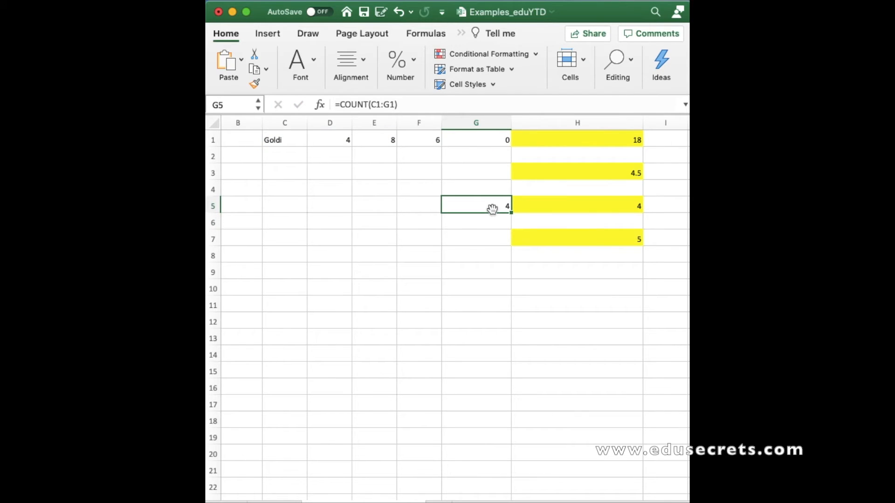
pyautogui.press('super+z')
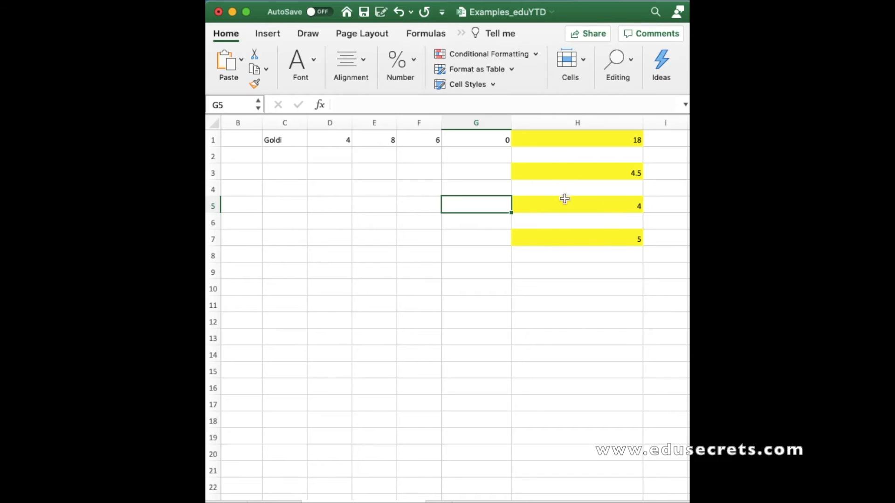
# In cell H9, enter a SQRT formula referencing cell D1
pyautogui.hscroll(-3, 399, 301)
pyautogui.hscroll(1, 399, 301)
pyautogui.hscroll(-1, 399, 301)
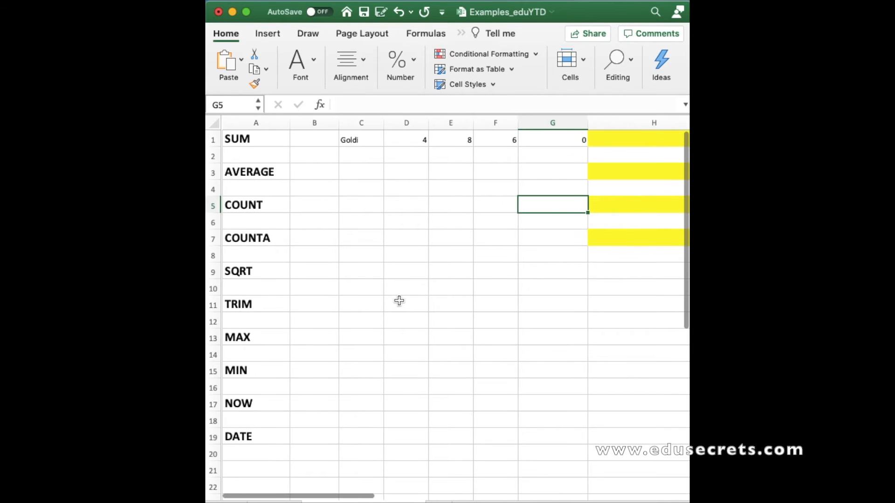
pyautogui.click(248, 271)
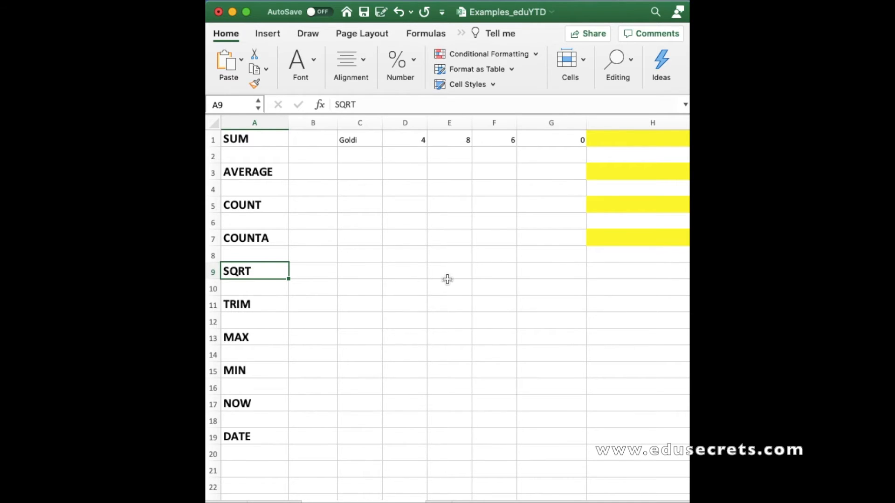
pyautogui.hscroll(1, 448, 279)
pyautogui.hscroll(-1, 447, 279)
pyautogui.click(423, 142)
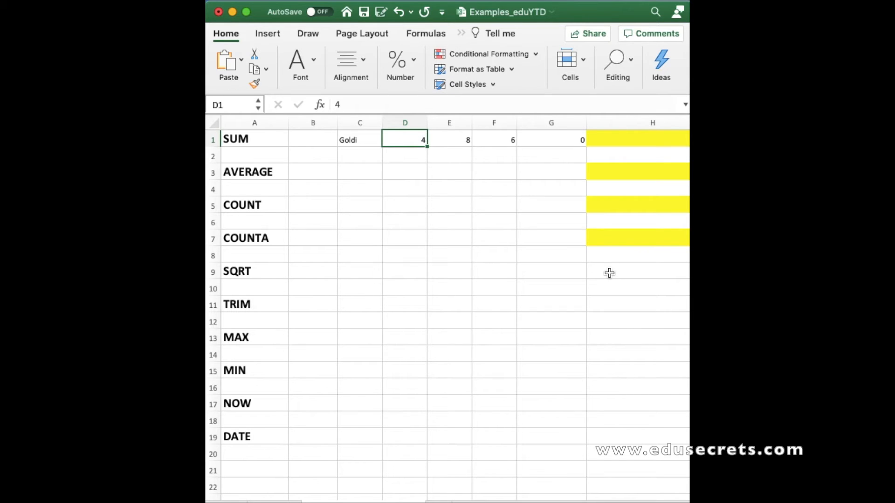
pyautogui.hscroll(3, 609, 273)
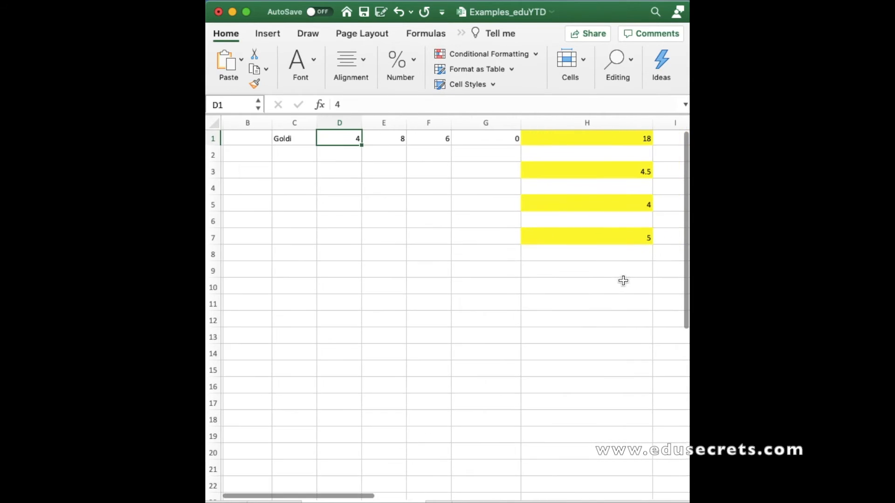
pyautogui.click(577, 273)
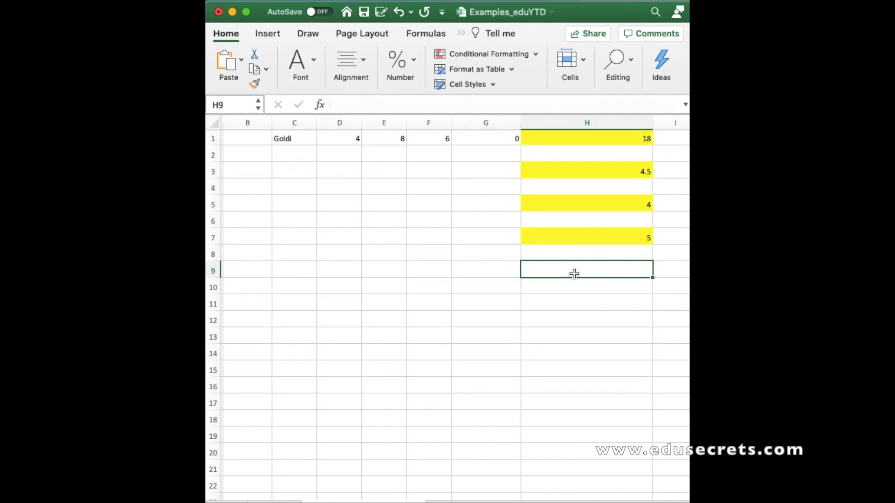
pyautogui.write('=')
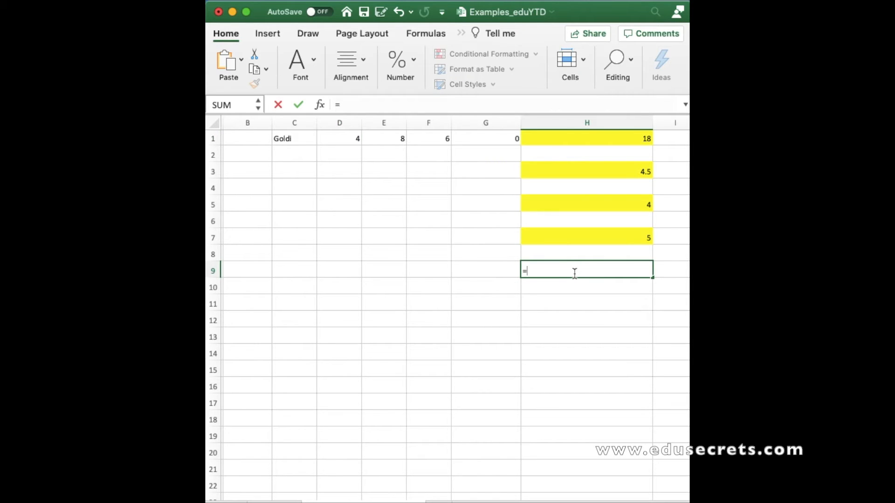
pyautogui.write('sqr')
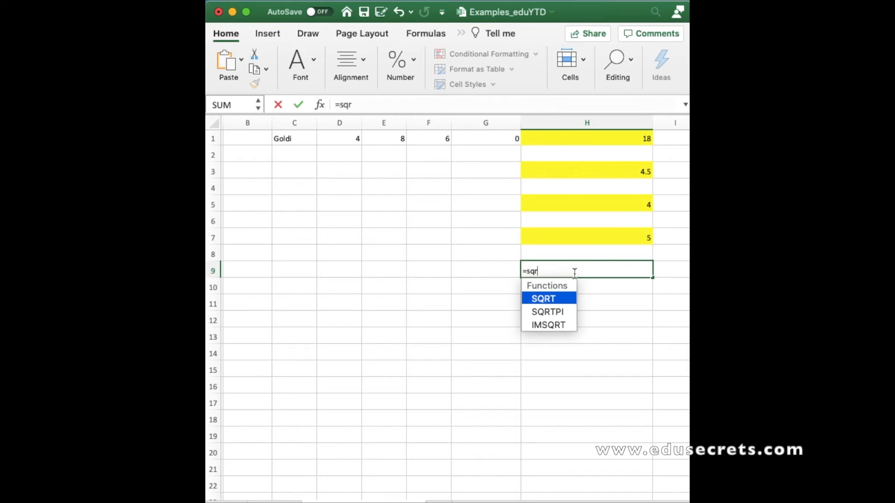
pyautogui.doubleClick(553, 298)
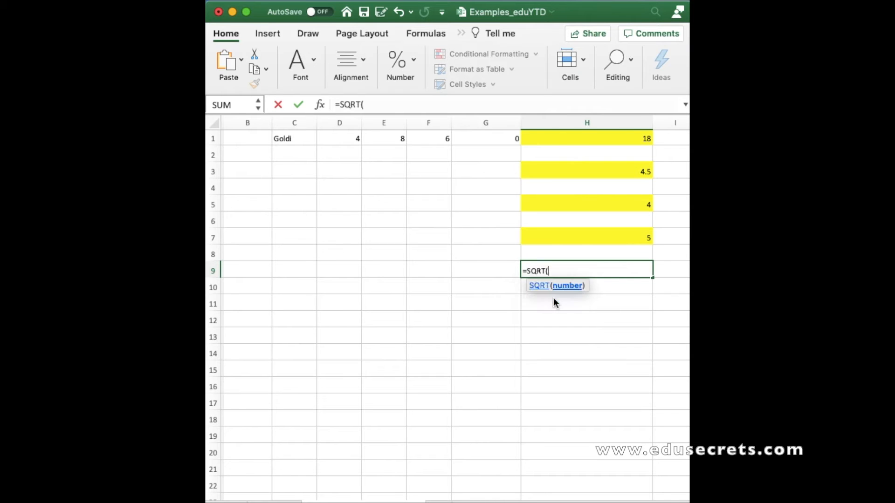
pyautogui.click(353, 138)
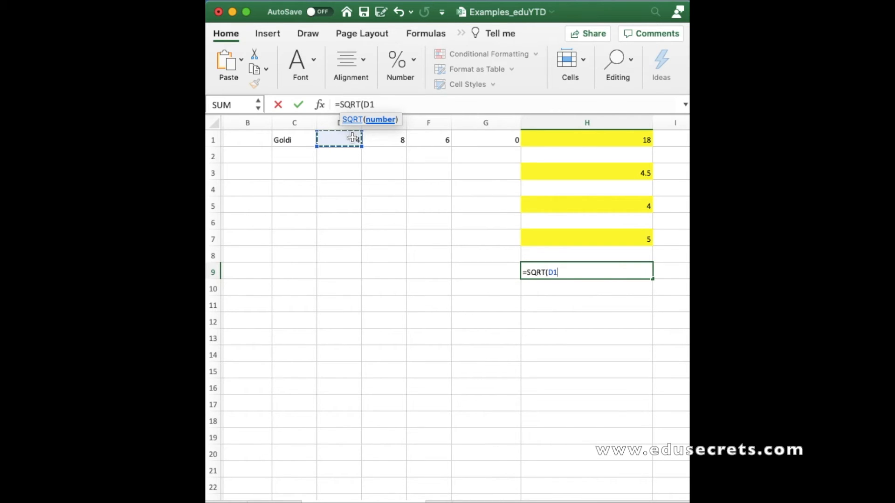
pyautogui.press('Return')
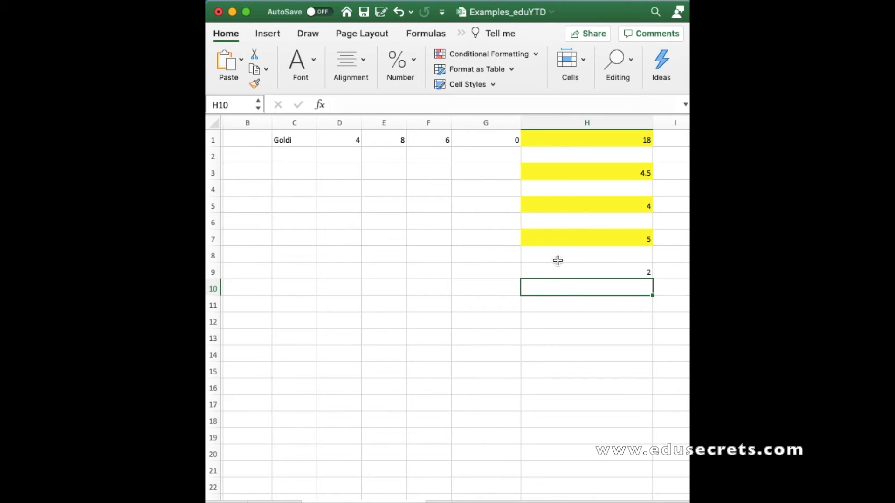
# Apply the yellow fill colour to cell H9
pyautogui.click(563, 270)
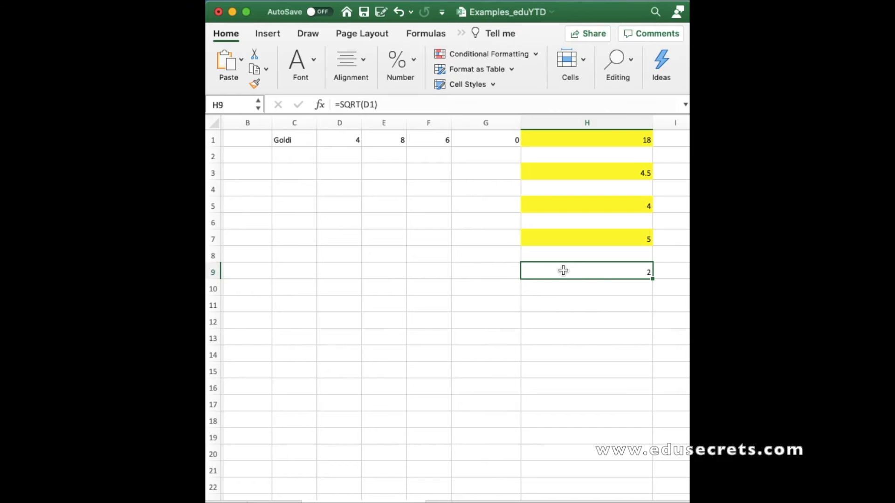
pyautogui.click(308, 62)
pyautogui.click(333, 122)
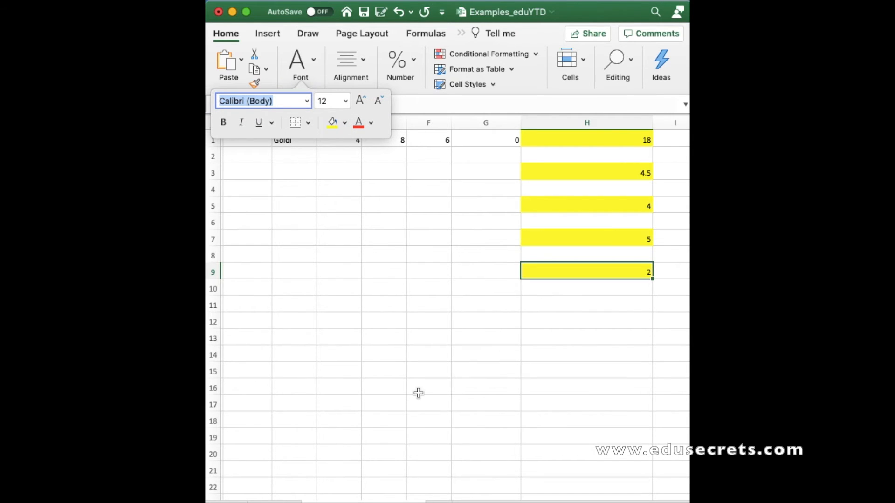
# In cell D11, enter a person's first and last name separated by several extra spaces
pyautogui.hscroll(-3, 419, 393)
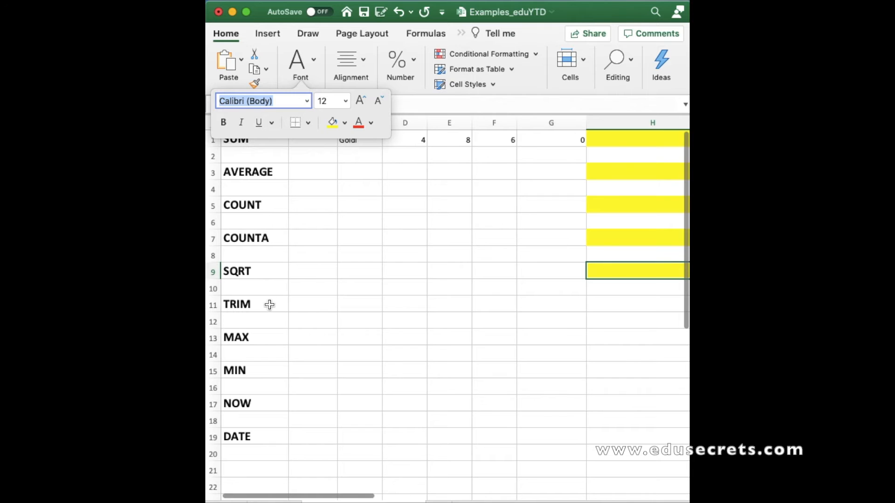
pyautogui.click(269, 307)
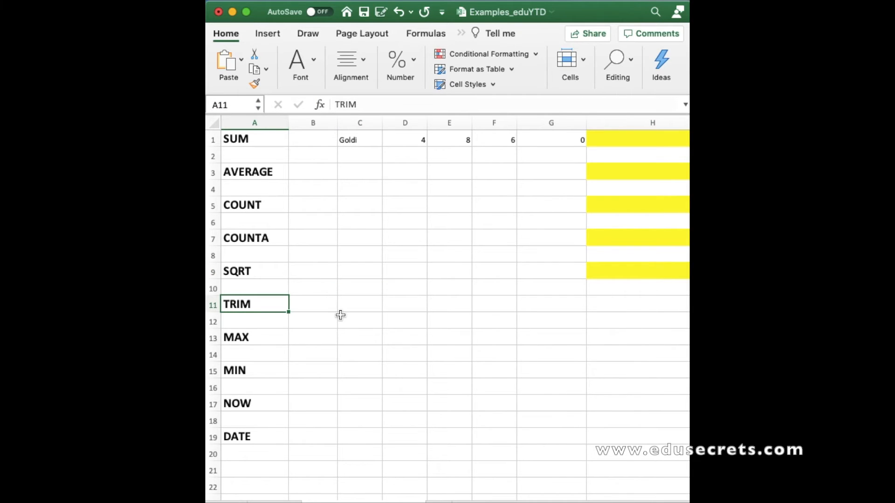
pyautogui.hscroll(2, 340, 315)
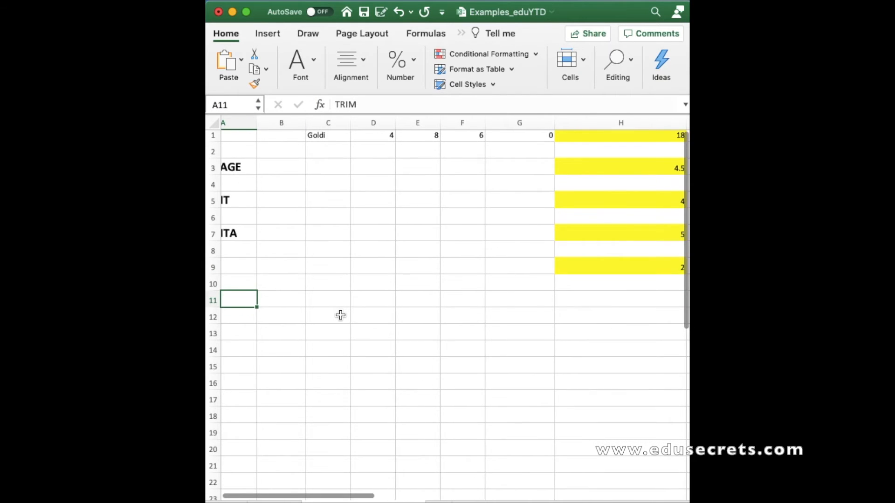
pyautogui.hscroll(-2, 341, 315)
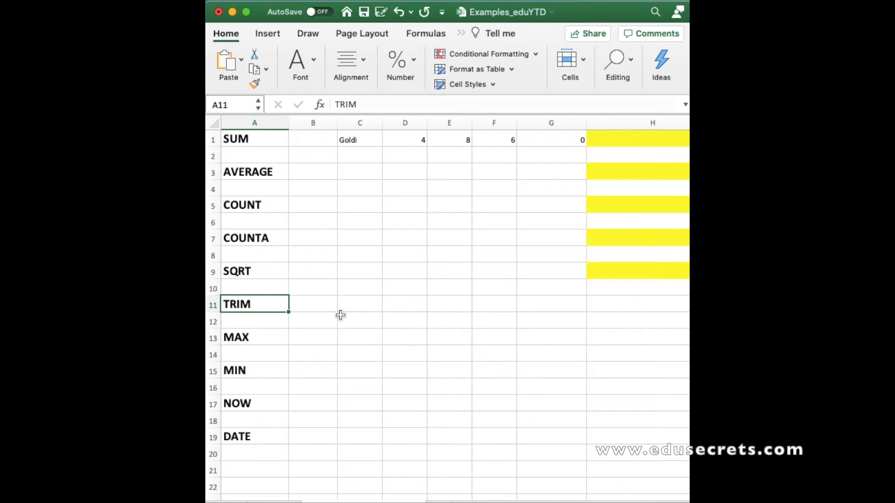
pyautogui.click(410, 304)
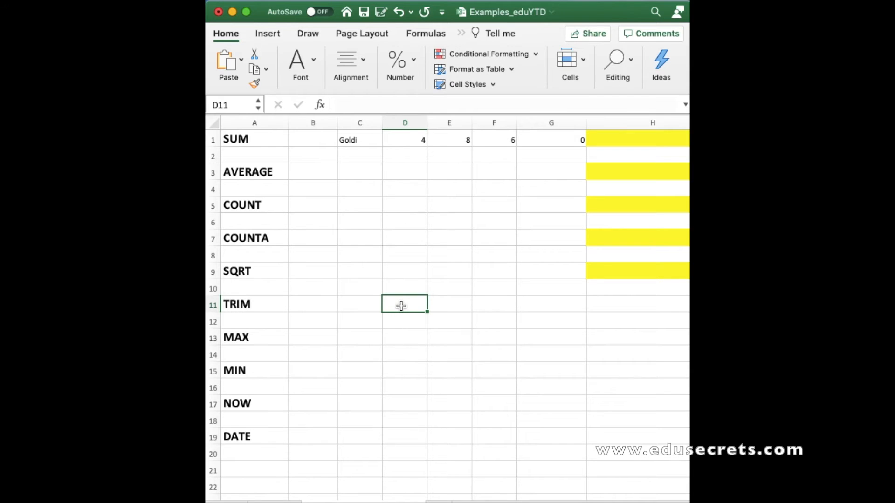
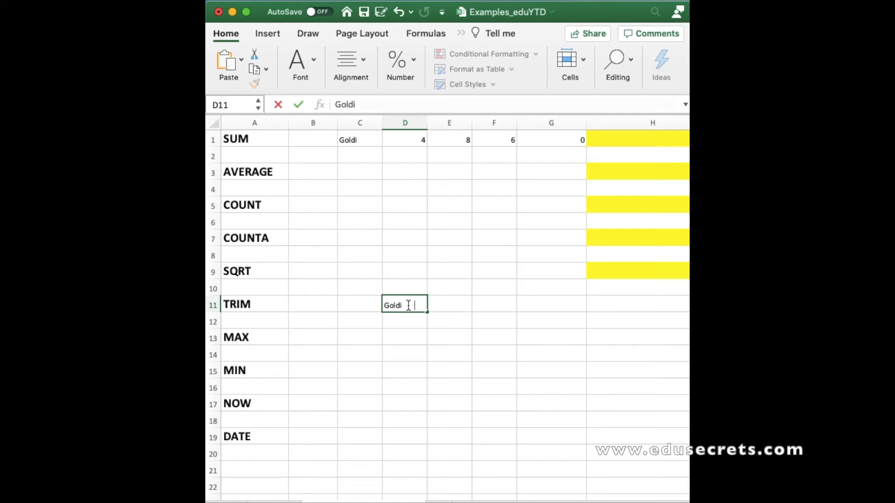
pyautogui.click(410, 344)
pyautogui.click(414, 308)
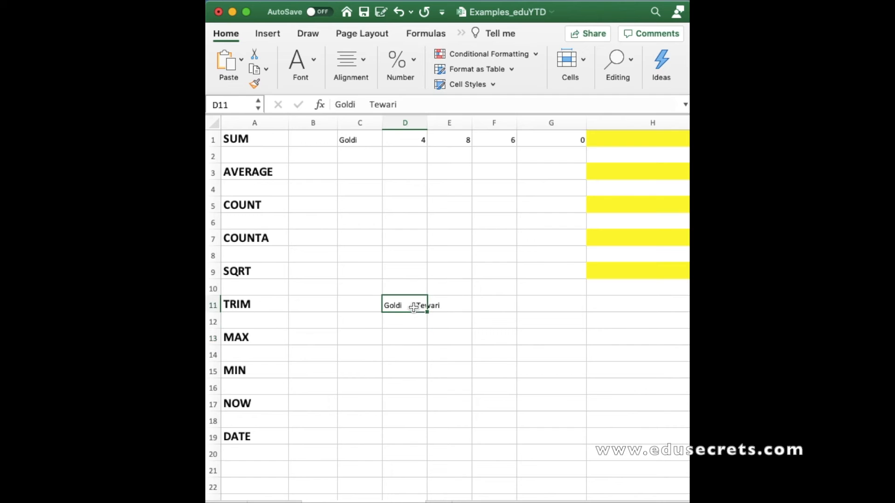
# In cell H11, enter a TRIM formula referencing cell D11
pyautogui.hscroll(1, 414, 307)
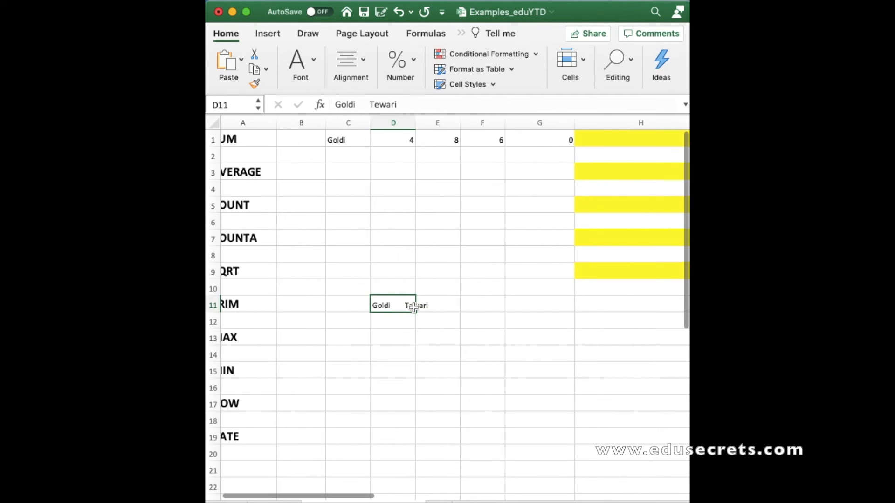
pyautogui.hscroll(5, 409, 306)
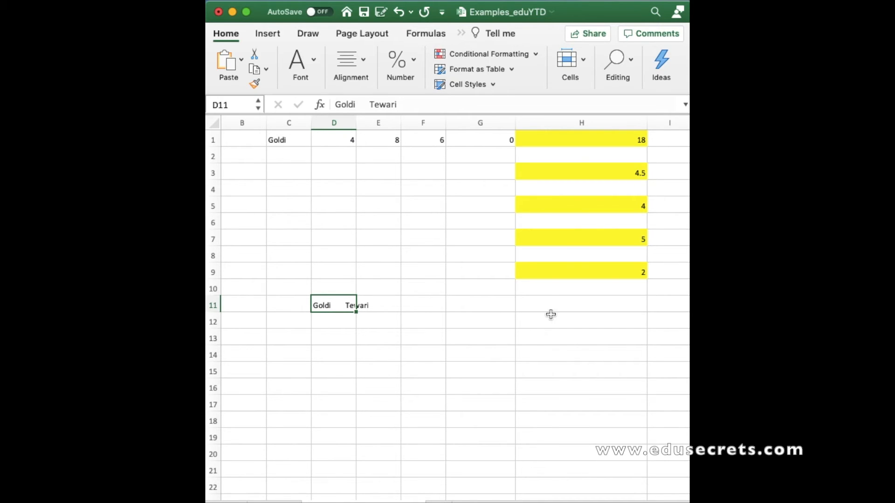
pyautogui.click(541, 304)
pyautogui.write('=')
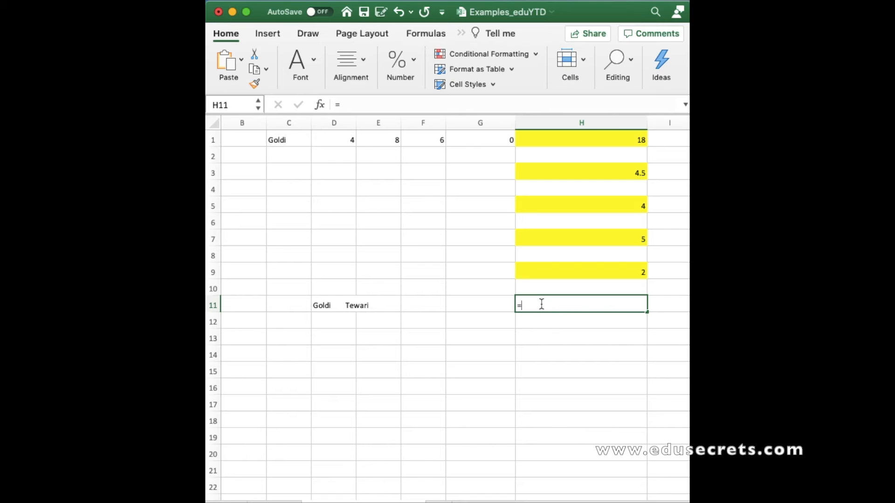
pyautogui.write('trim')
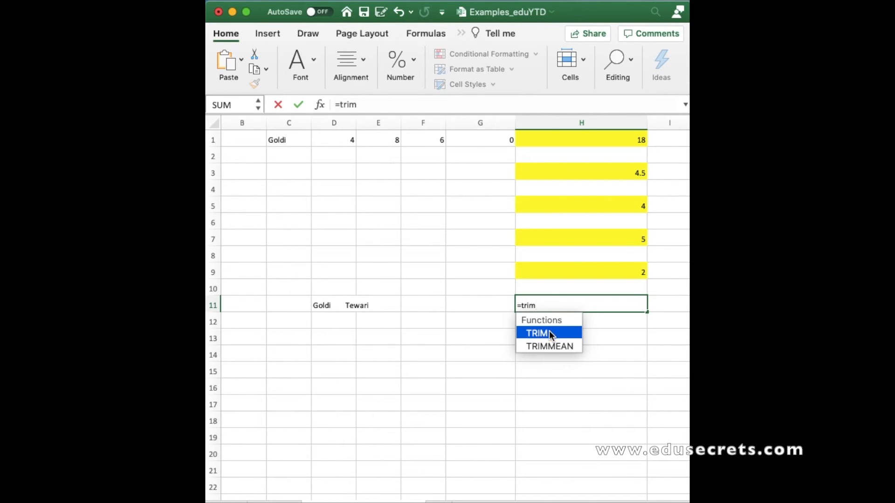
pyautogui.doubleClick(549, 334)
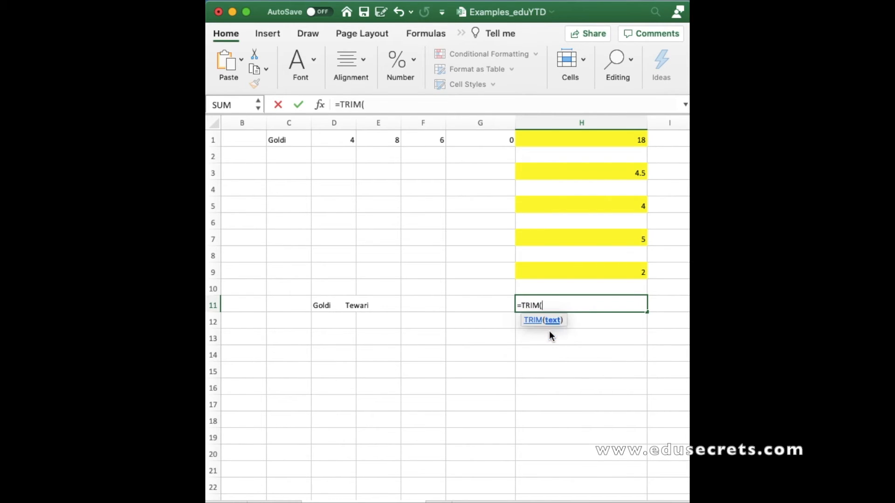
pyautogui.click(330, 304)
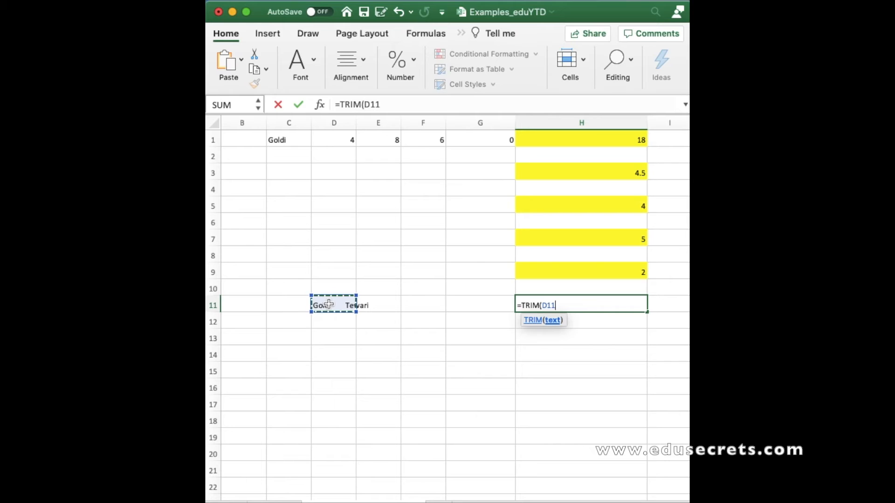
pyautogui.press('Return')
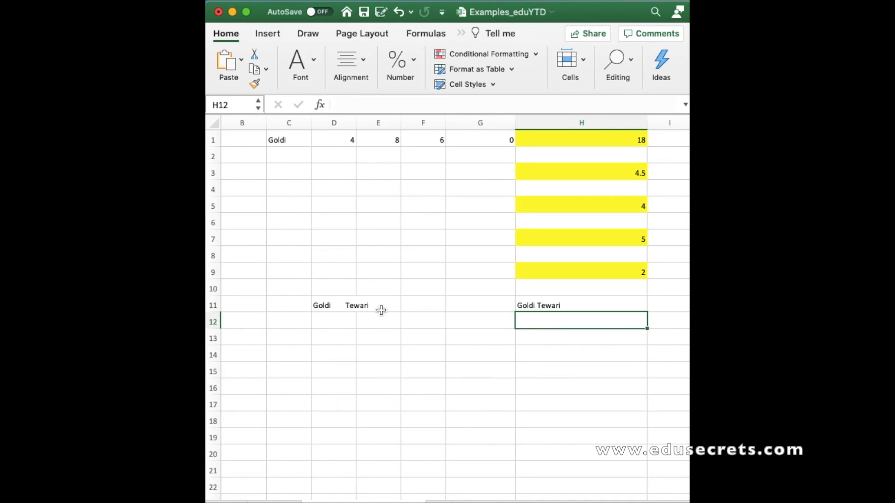
# Apply the yellow fill colour to cell H11
pyautogui.click(556, 307)
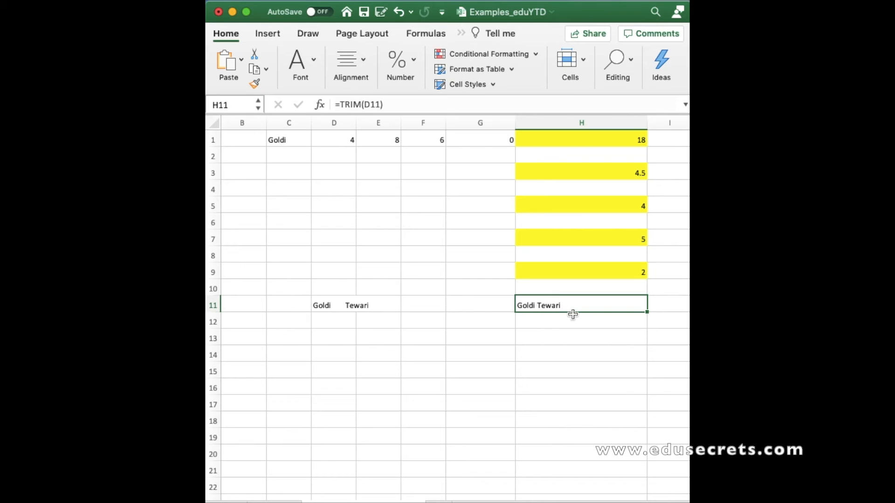
pyautogui.click(314, 67)
pyautogui.click(332, 122)
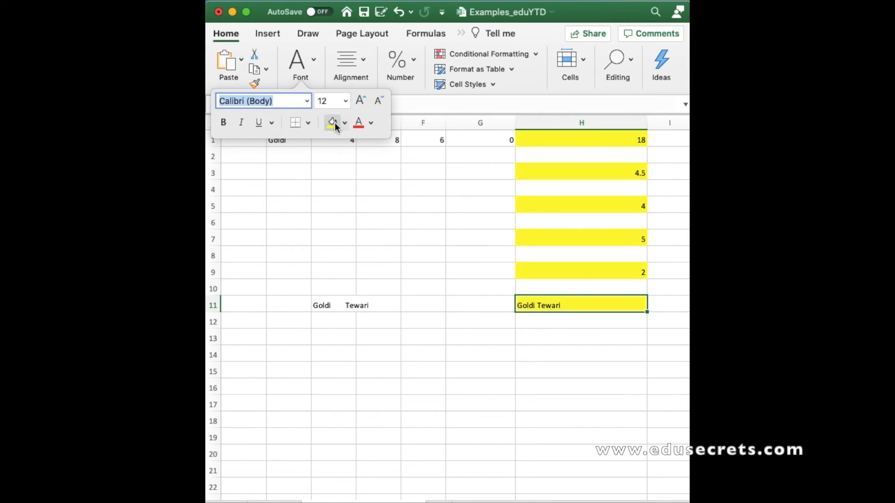
# Examine the function labels in column A and the sample values in row 1
pyautogui.click(522, 373)
pyautogui.hscroll(-2, 525, 377)
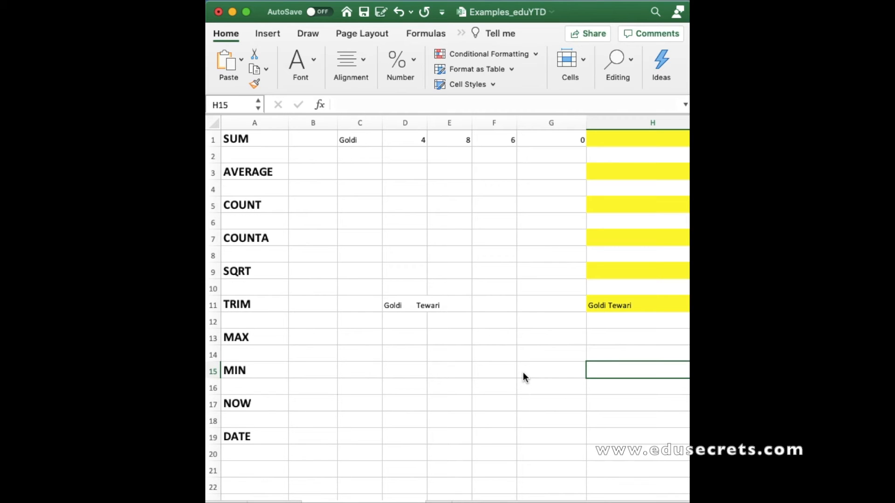
pyautogui.hscroll(2, 504, 338)
pyautogui.hscroll(-2, 503, 338)
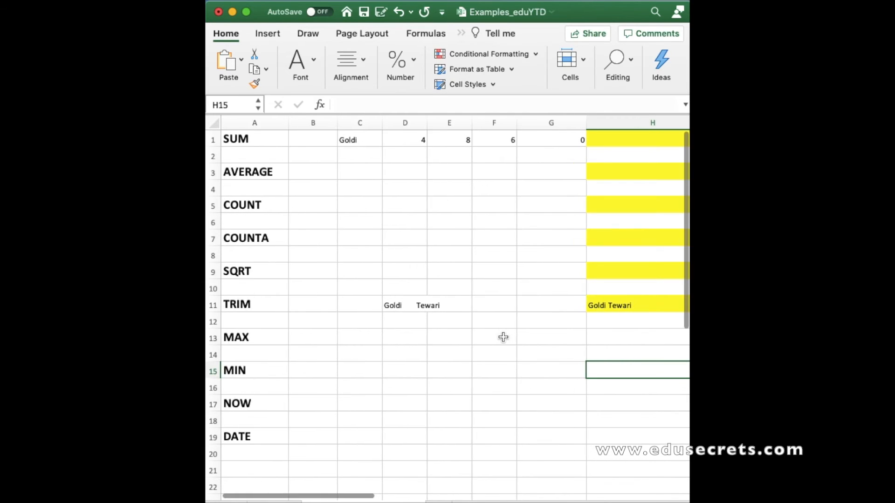
pyautogui.click(266, 337)
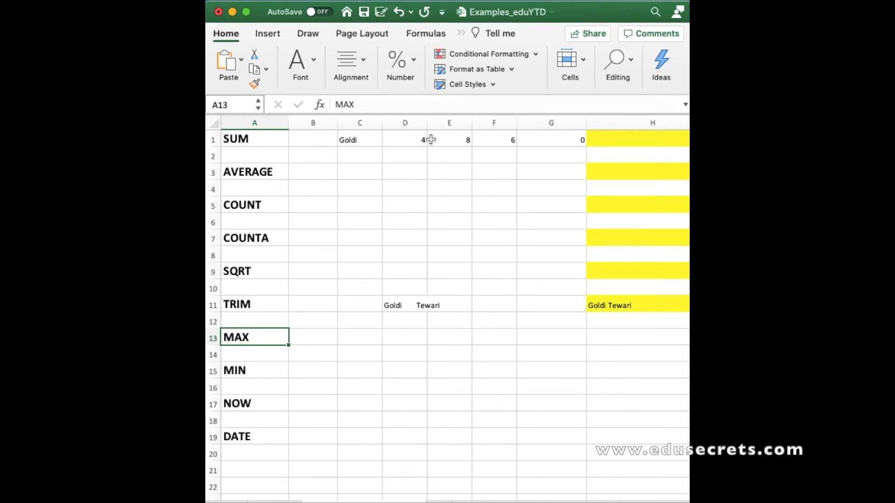
pyautogui.click(465, 141)
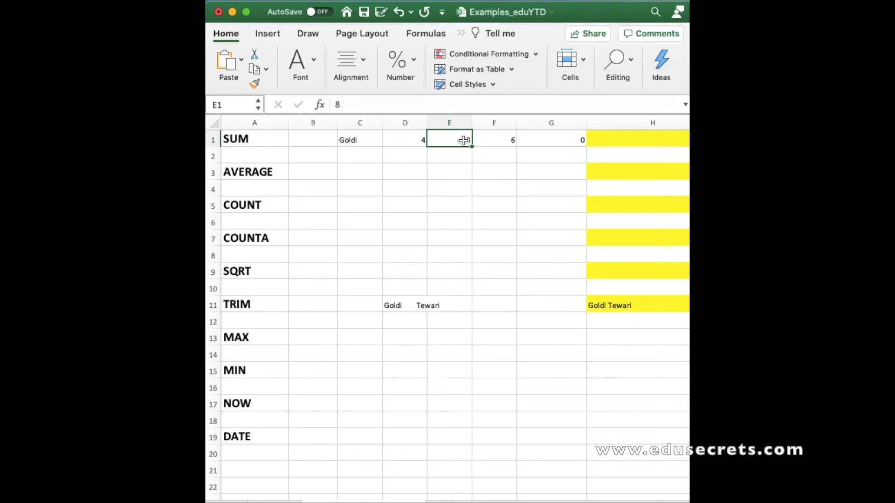
pyautogui.click(419, 140)
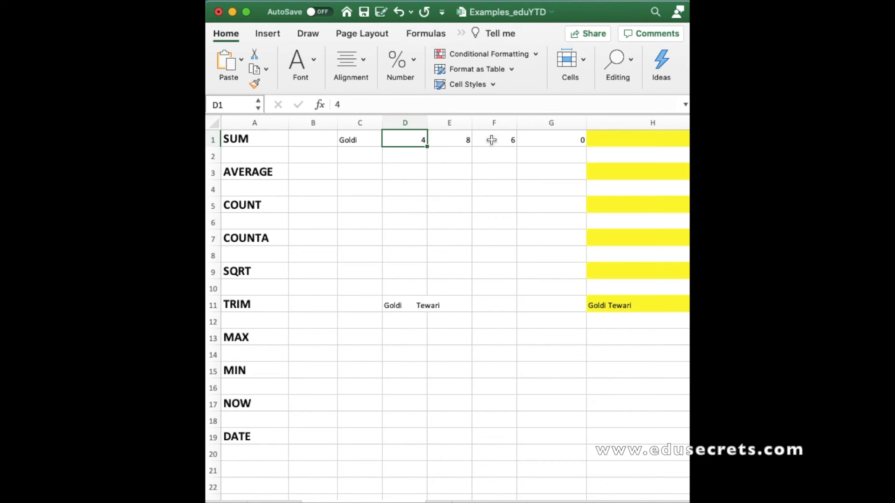
# In cell H13, enter a MAX formula over the range D1:G1
pyautogui.click(632, 356)
pyautogui.click(618, 339)
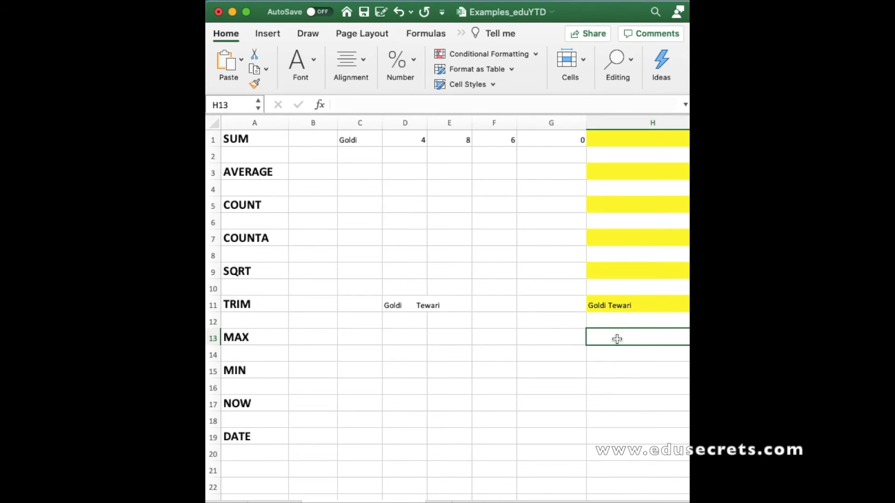
pyautogui.write('=max')
pyautogui.doubleClick(573, 365)
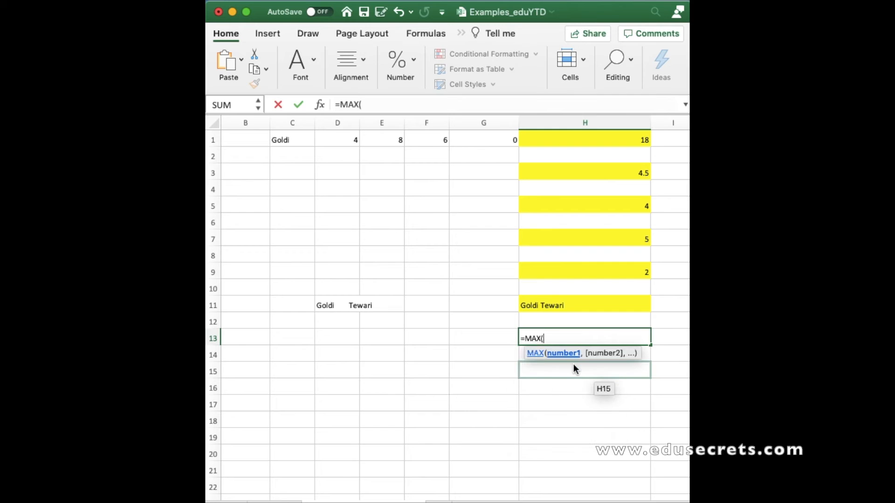
pyautogui.moveTo(348, 139); pyautogui.dragTo(475, 138)
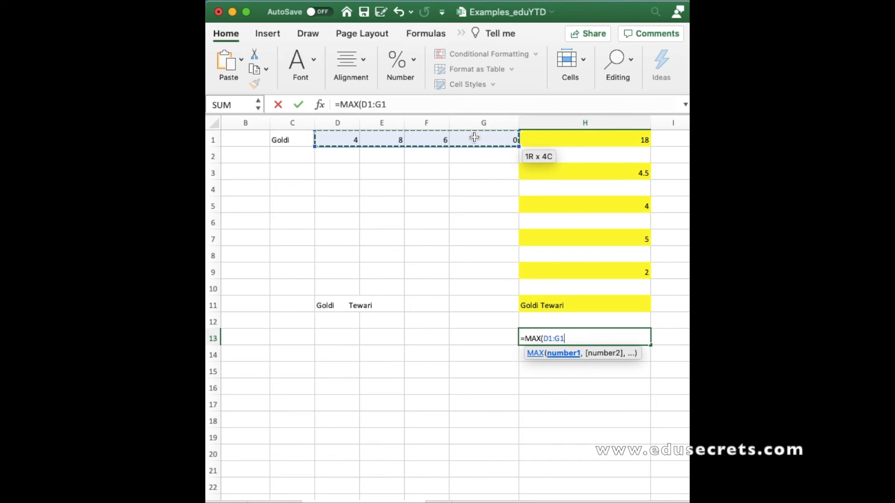
pyautogui.press('Return')
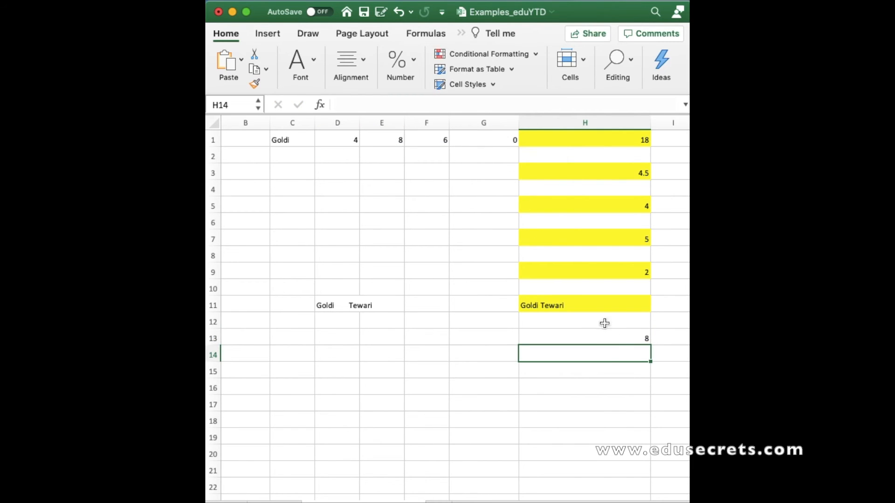
# Apply the yellow fill colour to cell H13
pyautogui.click(602, 340)
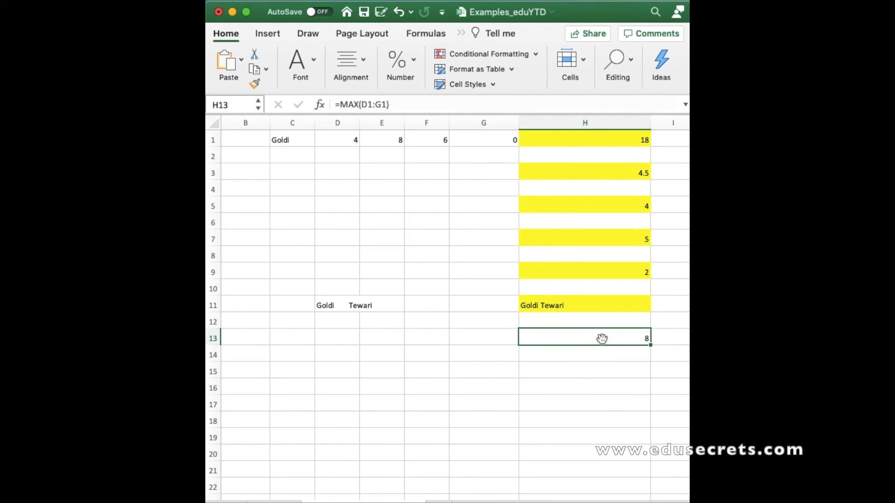
pyautogui.click(317, 63)
pyautogui.click(334, 124)
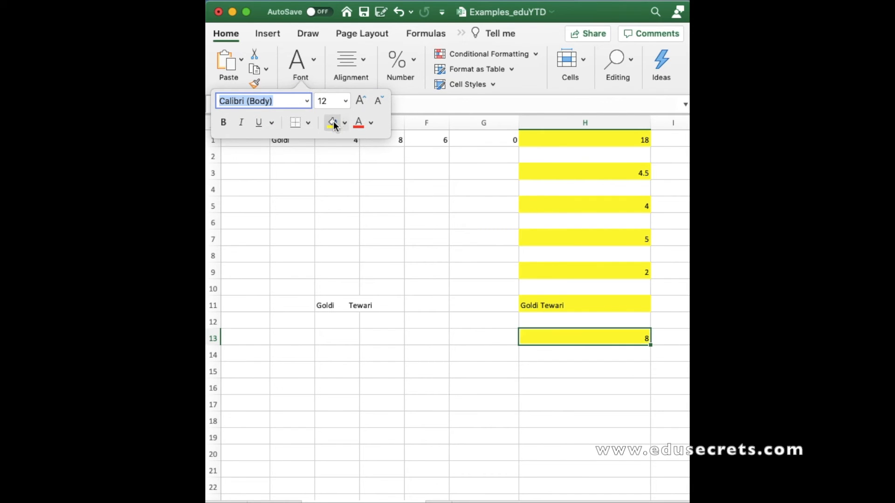
pyautogui.click(496, 436)
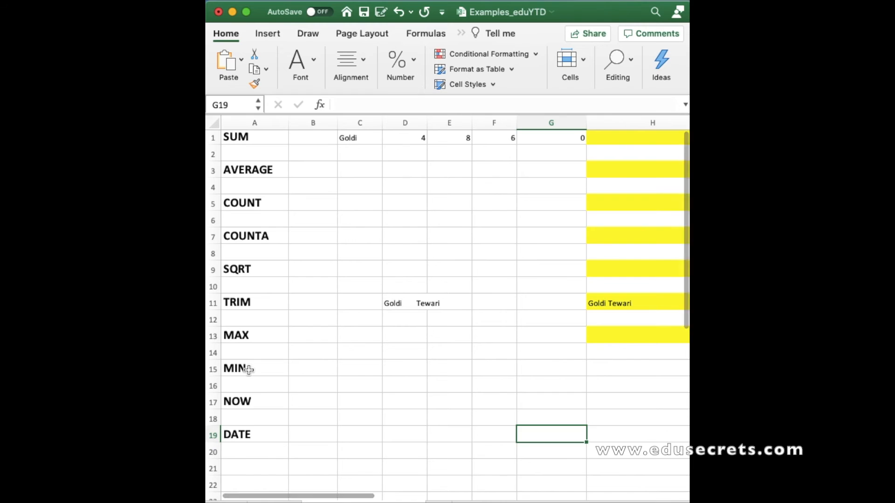
# In cell H15, enter a MIN formula over the range D1:G1
pyautogui.click(247, 370)
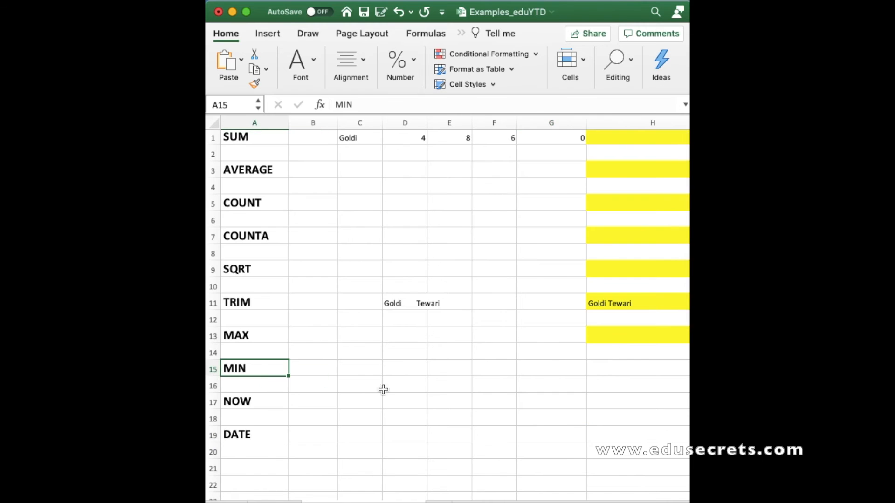
pyautogui.hscroll(5, 340, 379)
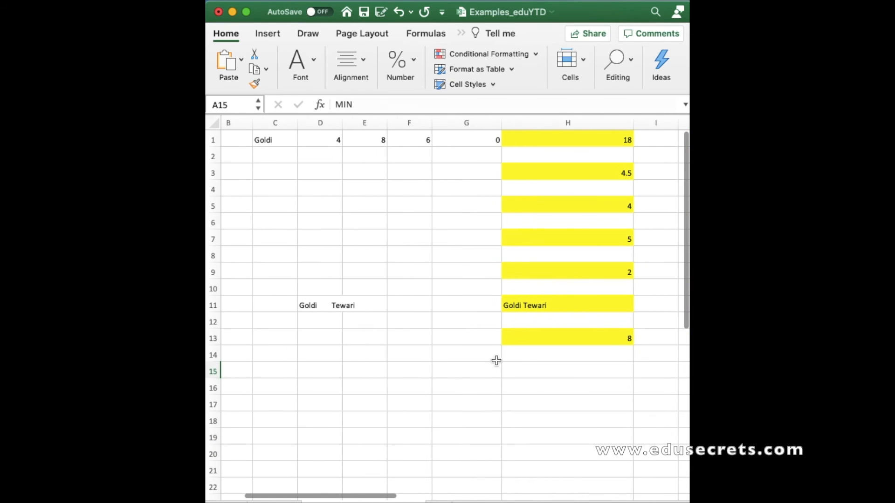
pyautogui.click(531, 373)
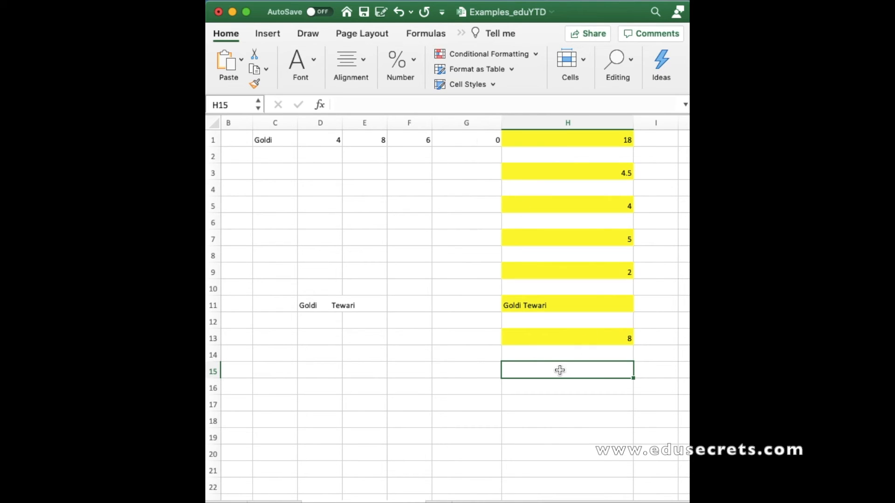
pyautogui.write('=')
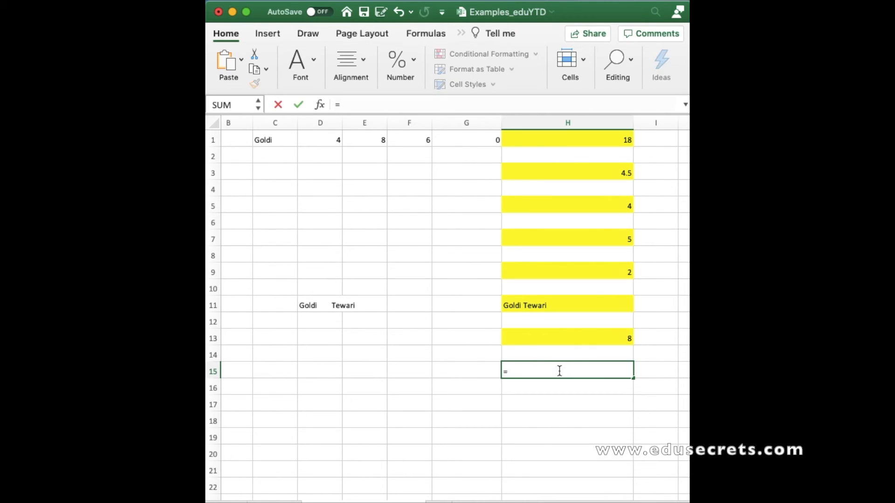
pyautogui.write('min')
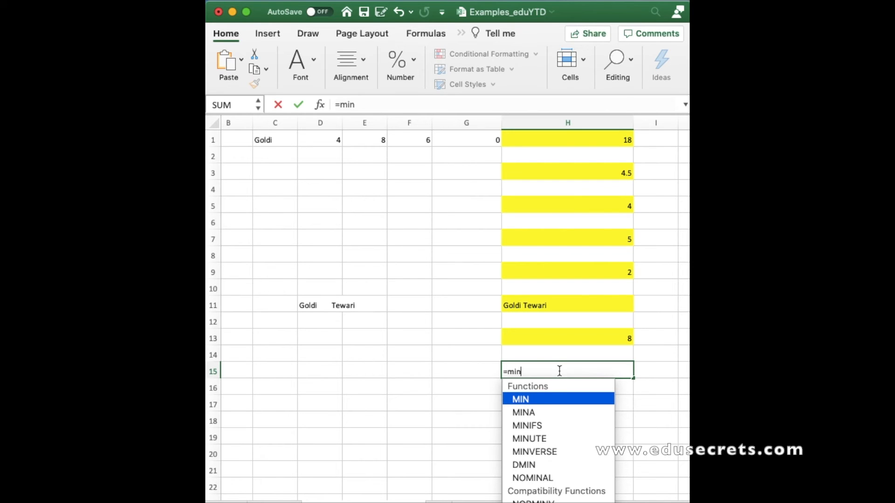
pyautogui.doubleClick(529, 399)
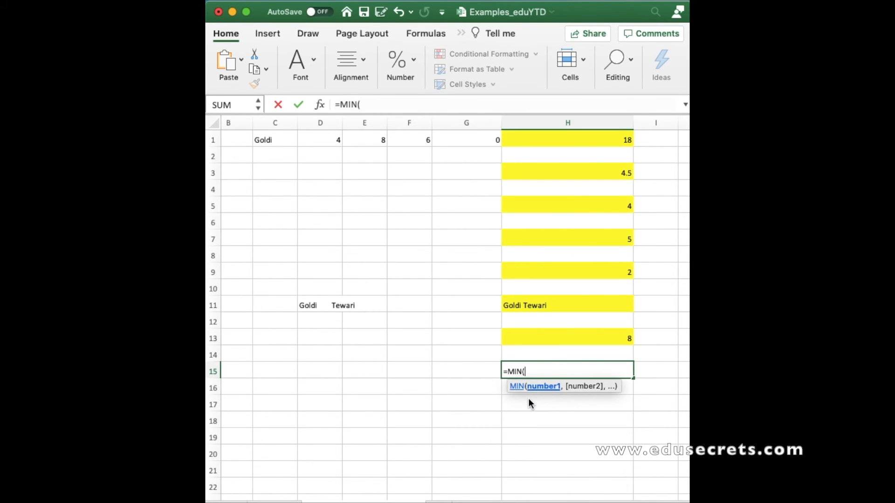
pyautogui.moveTo(321, 140); pyautogui.dragTo(458, 139)
pyautogui.press('Return')
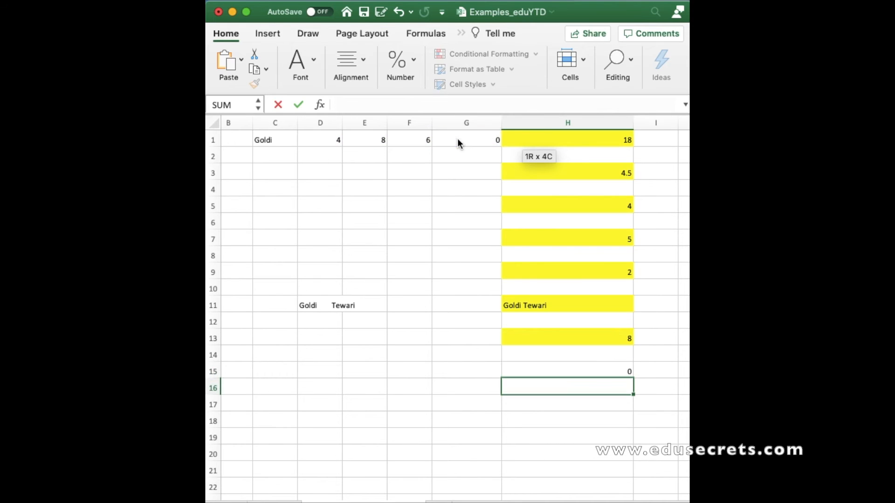
# Apply the yellow fill colour to cell H15
pyautogui.click(539, 371)
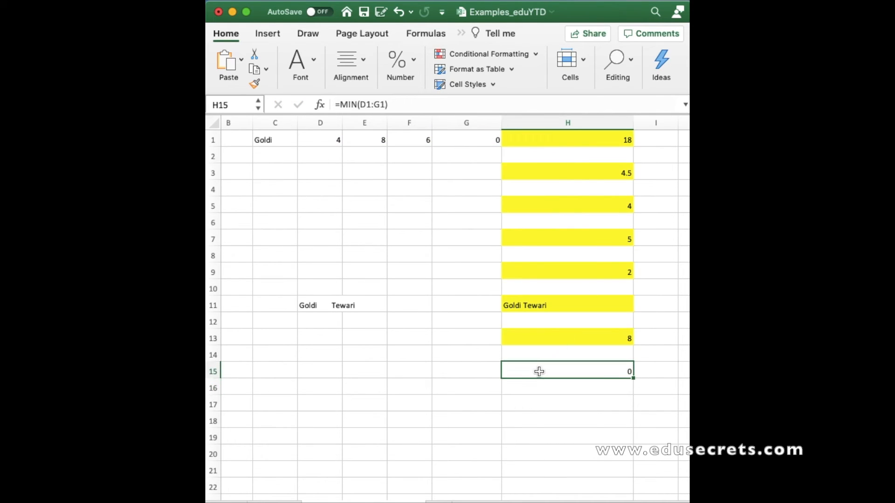
pyautogui.click(315, 63)
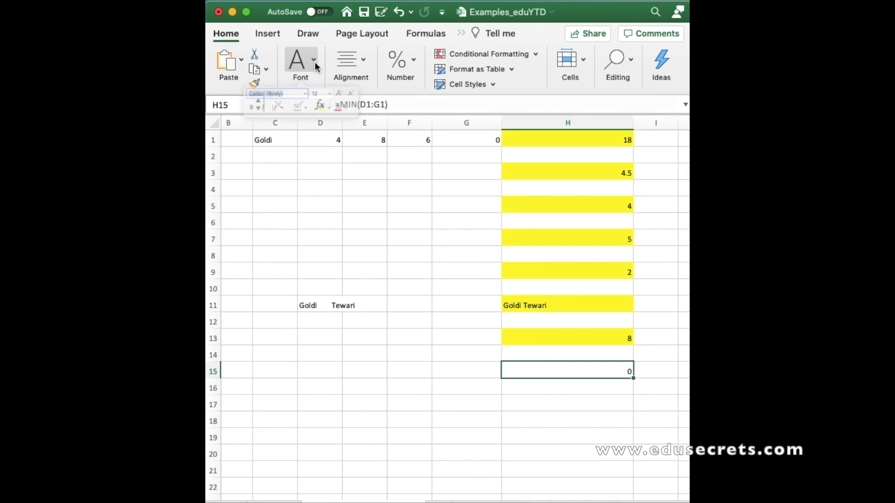
pyautogui.click(332, 124)
pyautogui.click(402, 386)
pyautogui.hscroll(-3, 402, 386)
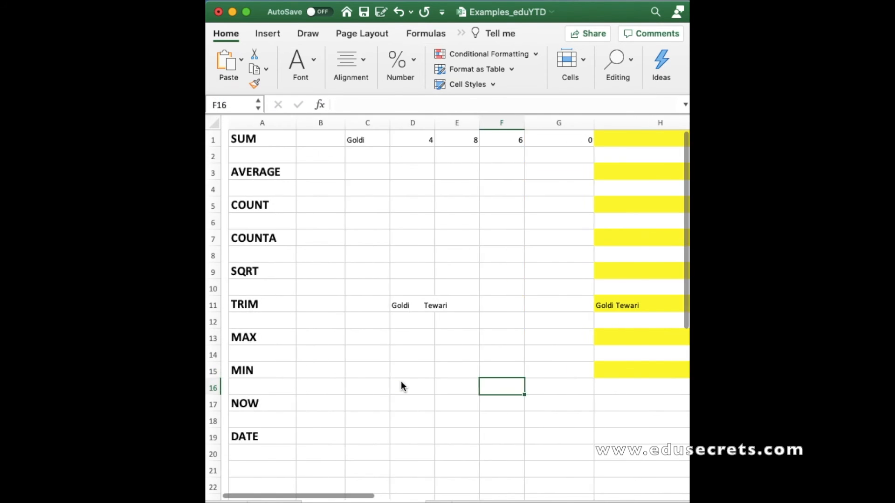
pyautogui.click(260, 408)
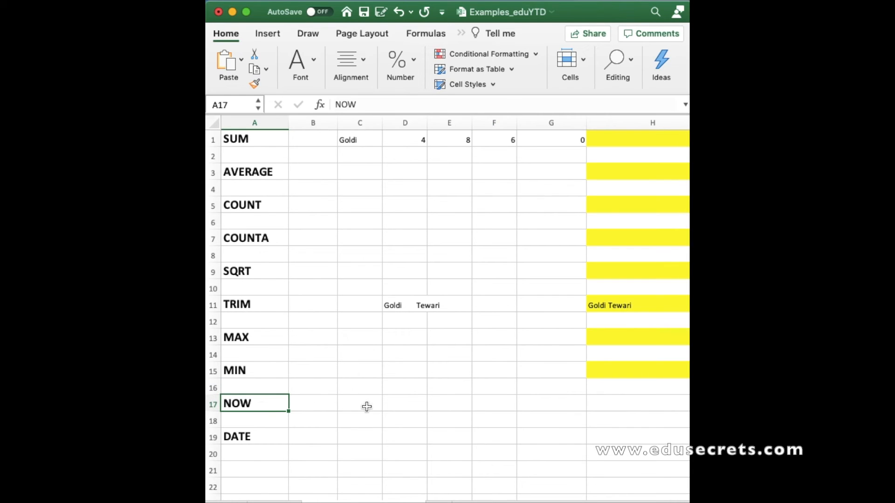
pyautogui.hscroll(1, 367, 407)
pyautogui.hscroll(-1, 367, 407)
pyautogui.hscroll(1, 527, 418)
pyautogui.hscroll(-1, 527, 417)
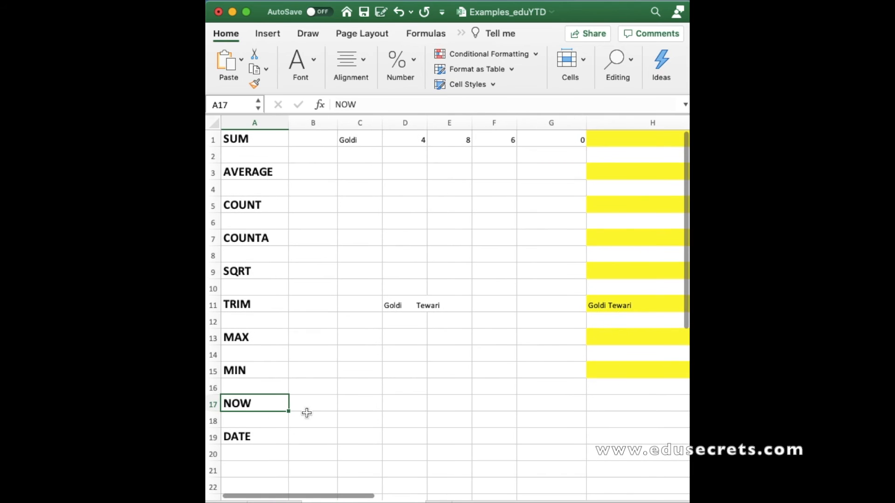
pyautogui.hscroll(3, 470, 452)
pyautogui.hscroll(-2, 470, 452)
pyautogui.hscroll(5, 470, 451)
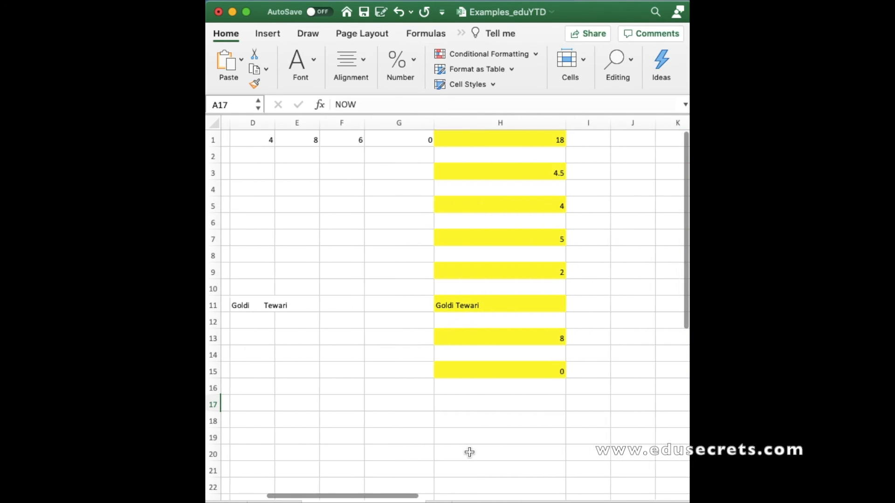
# In cell H17, enter a NOW formula
pyautogui.click(455, 403)
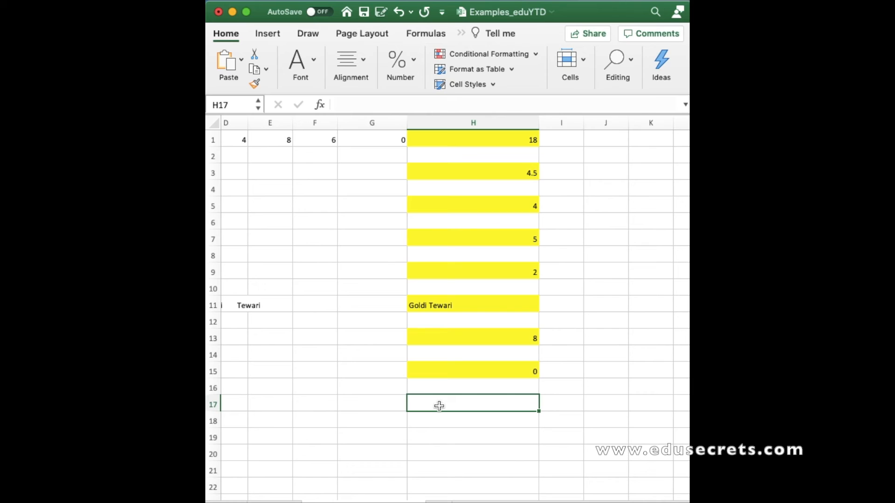
pyautogui.write('=')
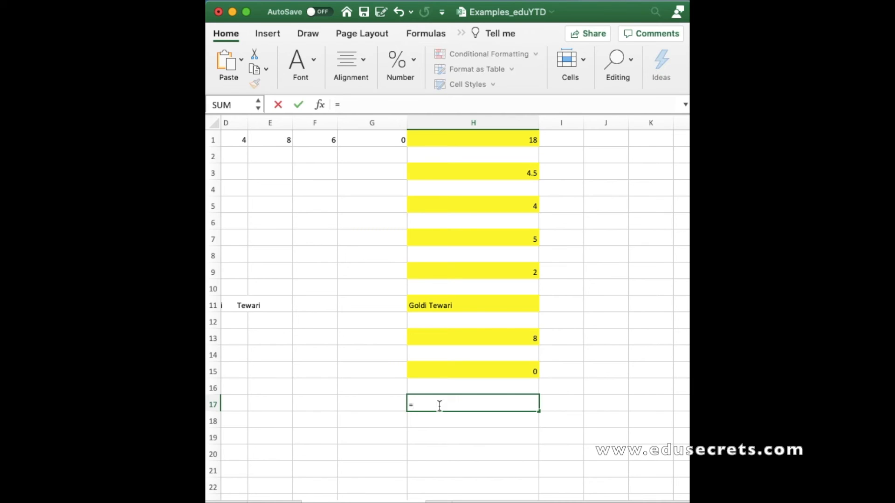
pyautogui.write('now')
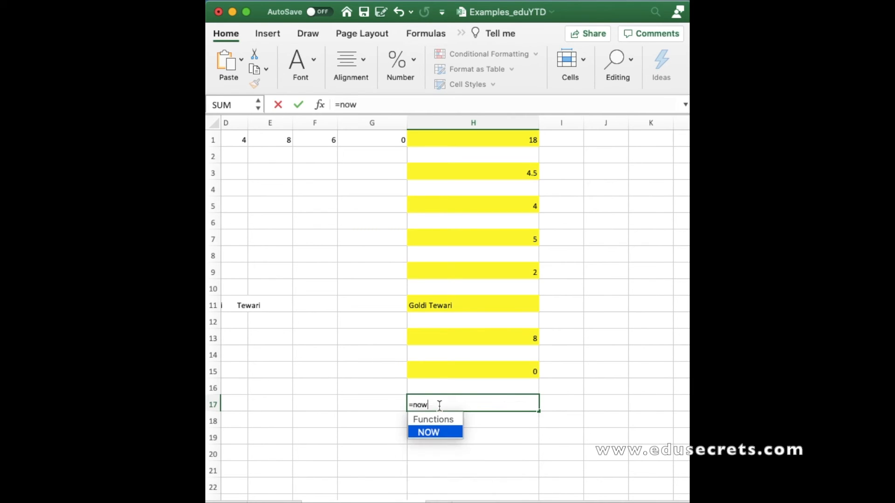
pyautogui.doubleClick(429, 432)
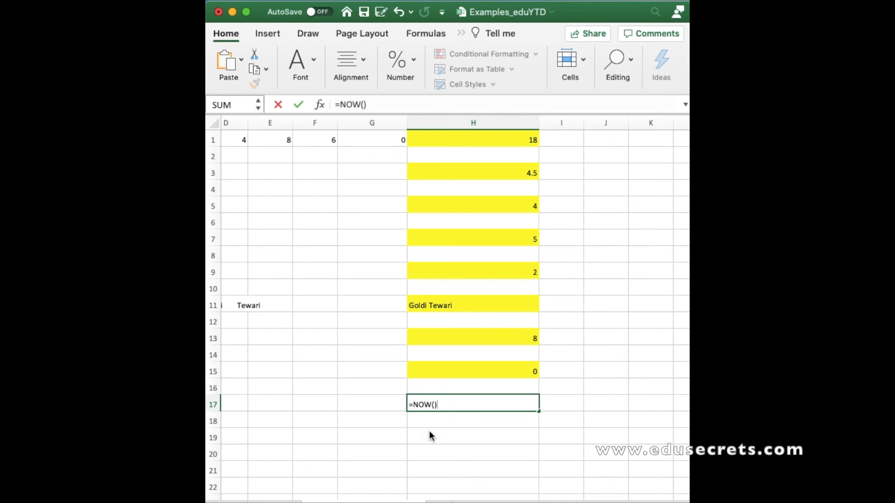
pyautogui.click(433, 425)
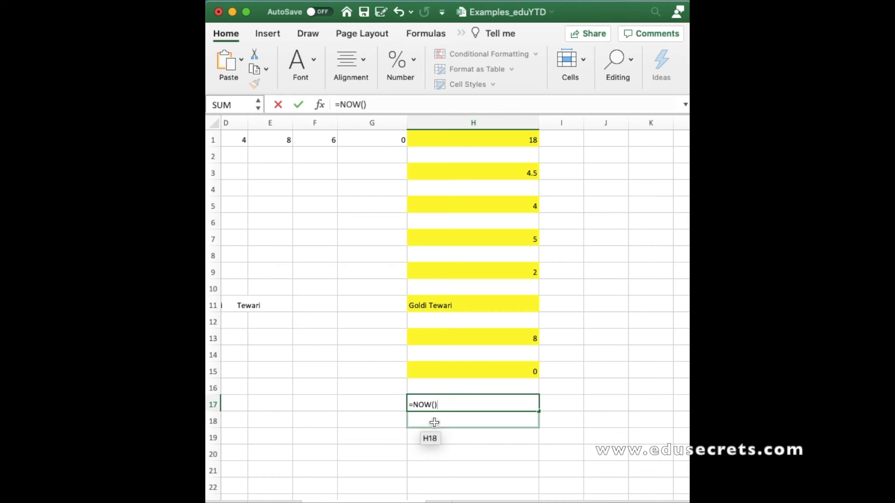
pyautogui.press('Return')
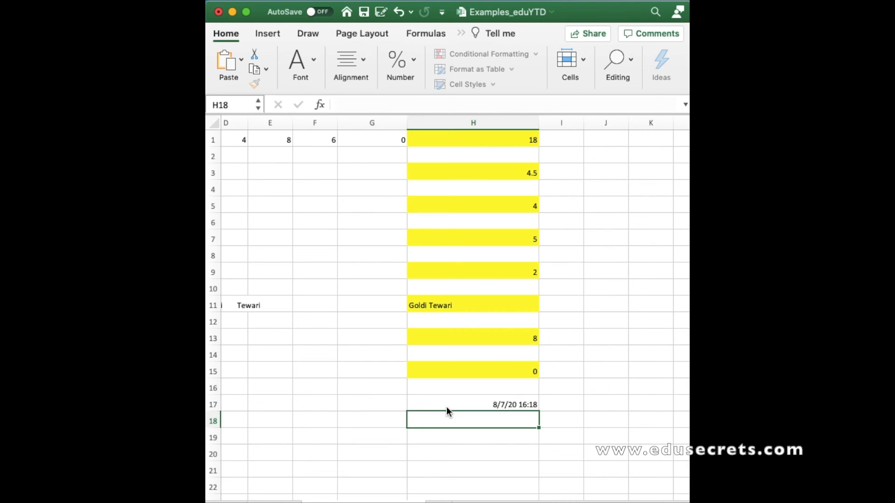
# Apply the yellow fill colour to cell H17
pyautogui.click(501, 404)
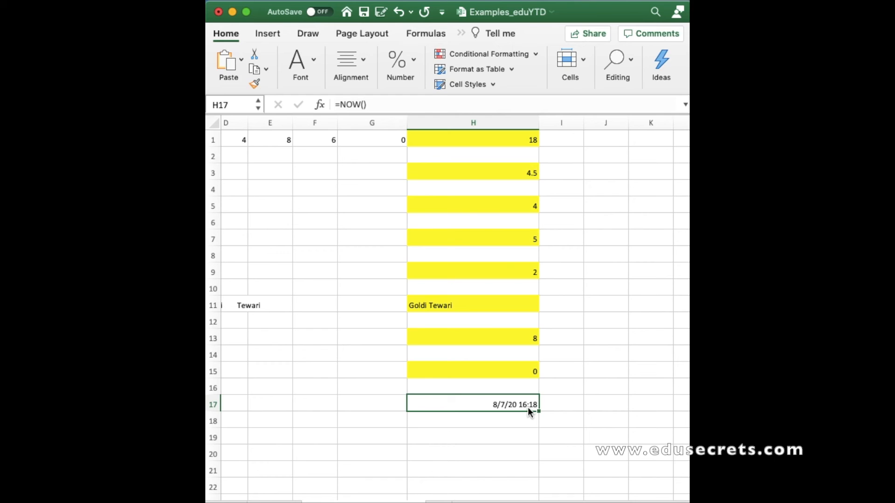
pyautogui.hscroll(-5, 536, 407)
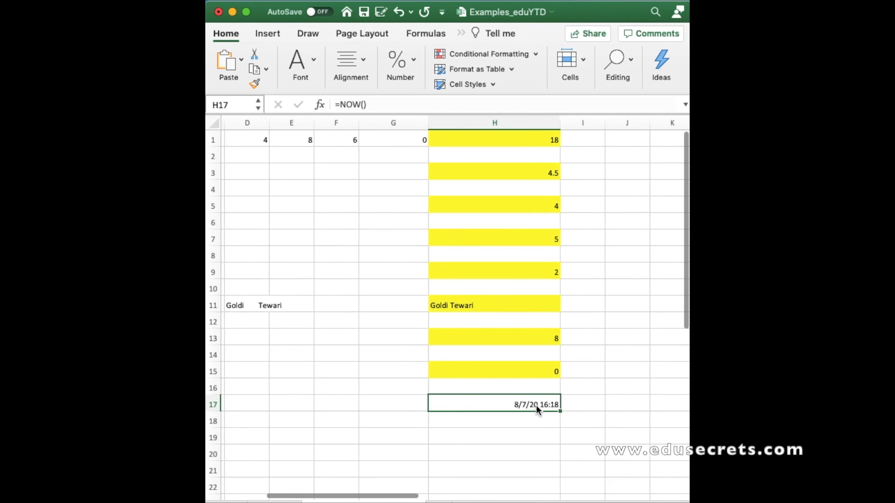
pyautogui.hscroll(-2, 536, 410)
pyautogui.hscroll(5, 537, 411)
pyautogui.scroll(-1, 536, 410)
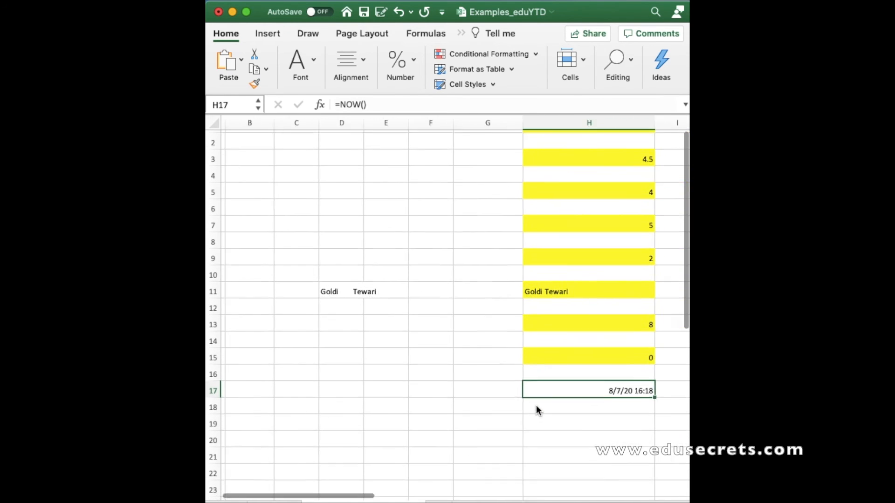
pyautogui.click(312, 63)
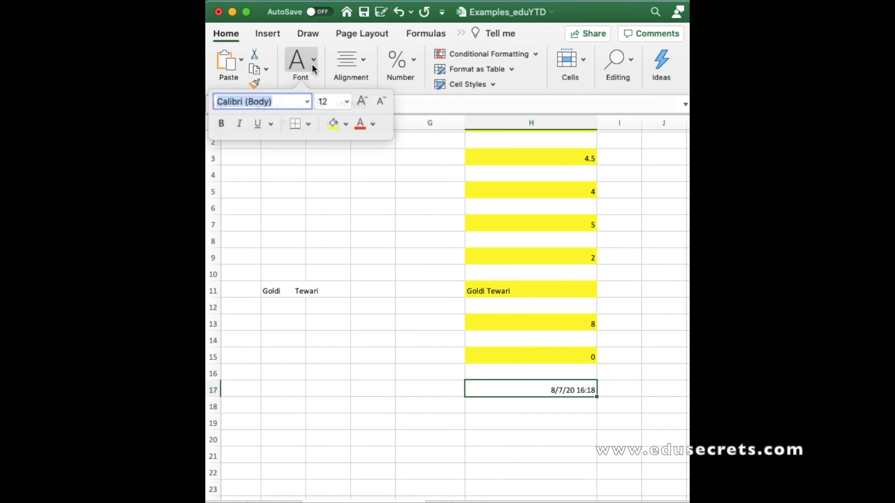
pyautogui.click(333, 124)
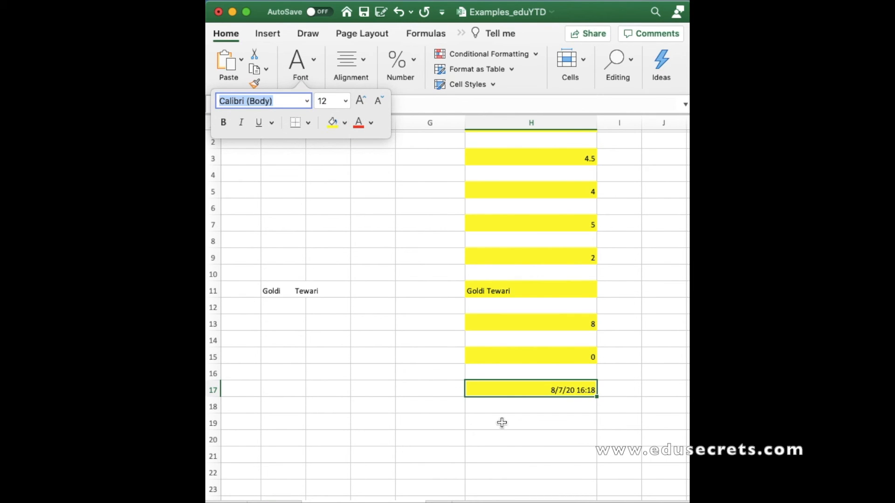
# In cell H19, enter a DATE formula with year 2020, month 08 and day 07
pyautogui.click(514, 412)
pyautogui.hscroll(-3, 513, 414)
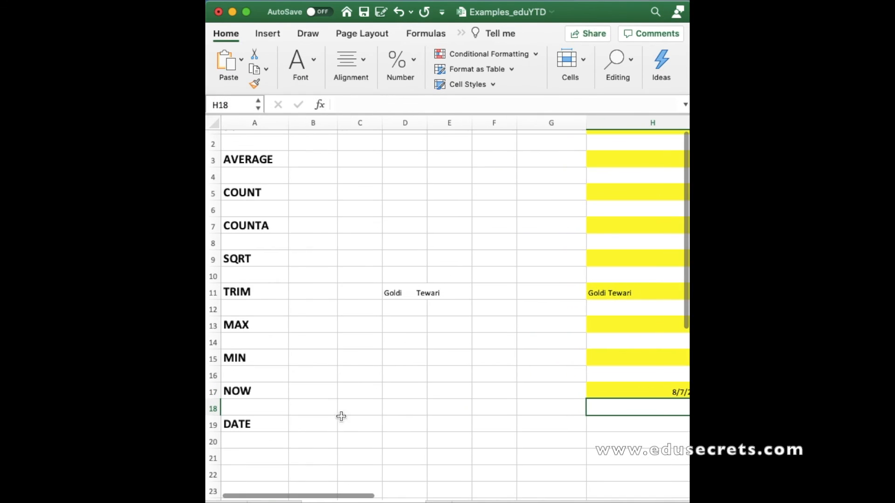
pyautogui.click(648, 425)
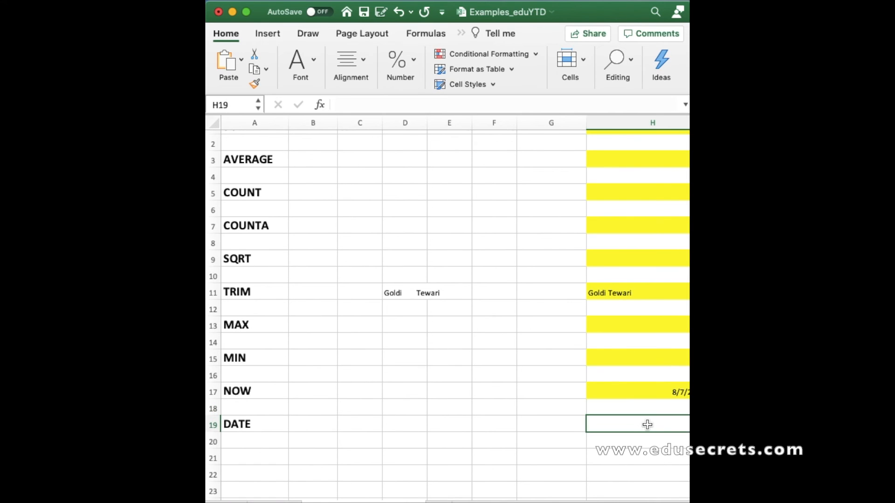
pyautogui.hscroll(2, 648, 425)
pyautogui.hscroll(3, 647, 425)
pyautogui.scroll(-1, 648, 425)
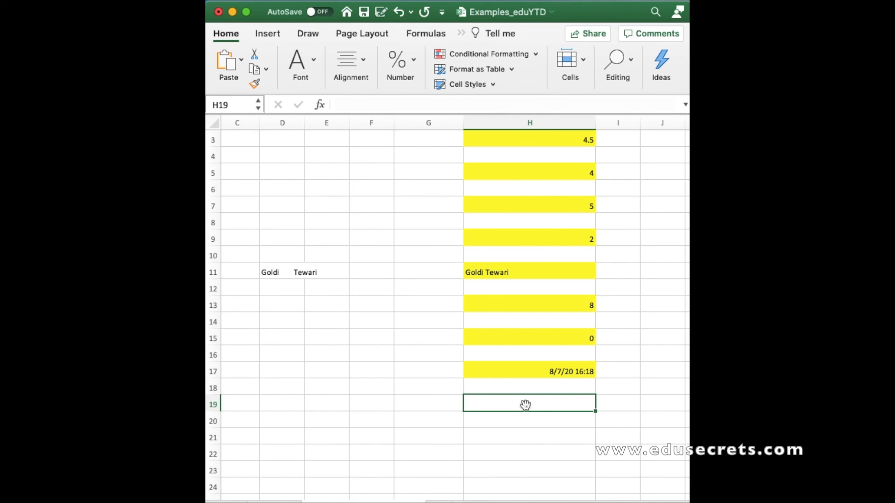
pyautogui.write('=')
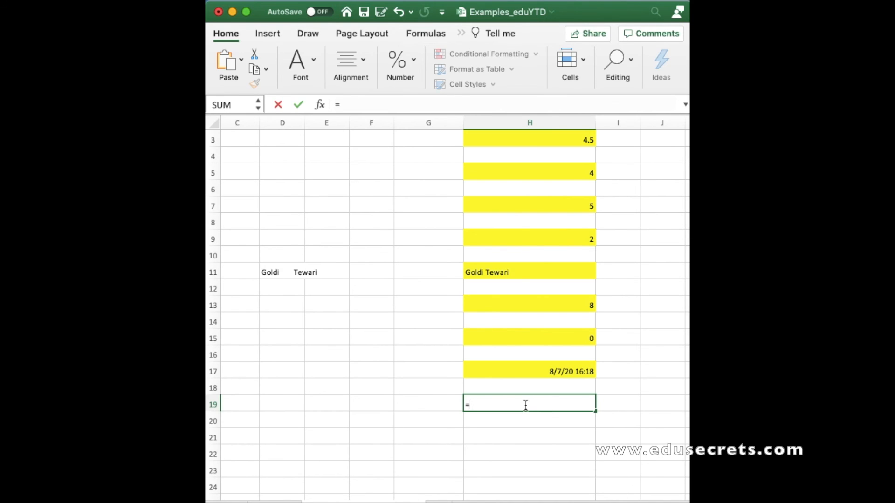
pyautogui.write('date')
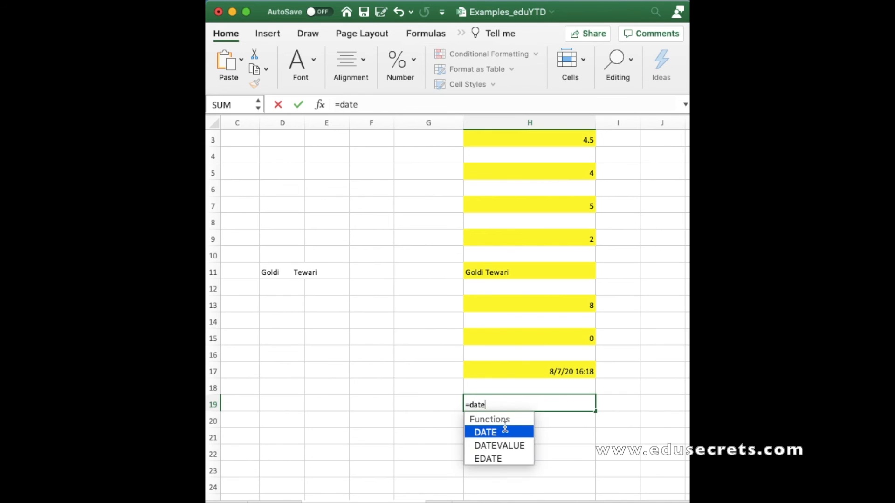
pyautogui.doubleClick(499, 434)
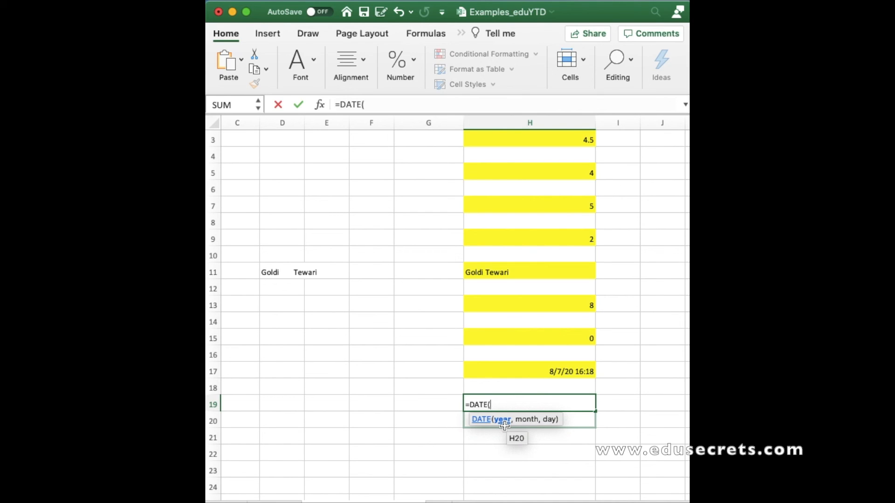
pyautogui.write('2020,')
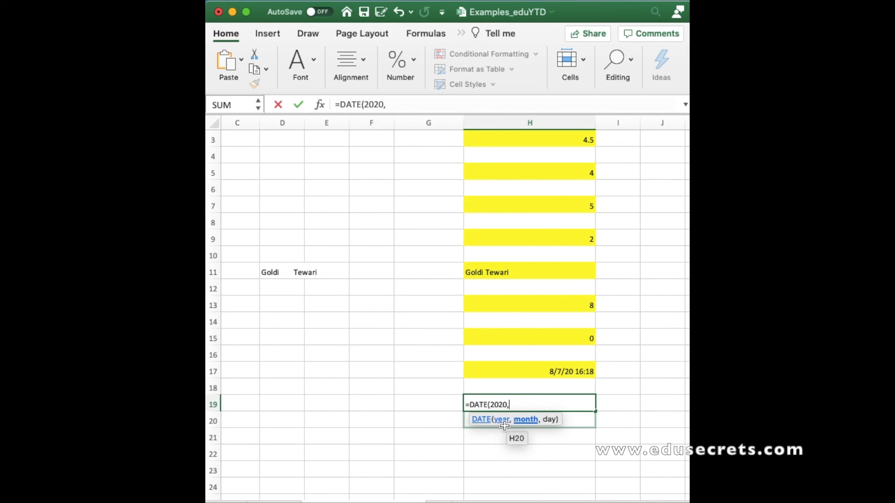
pyautogui.write('08,')
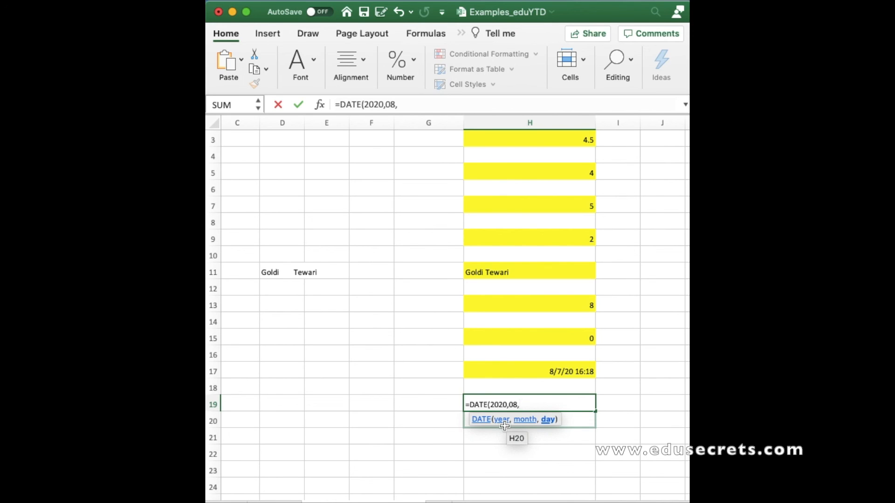
pyautogui.write('07')
pyautogui.write(')')
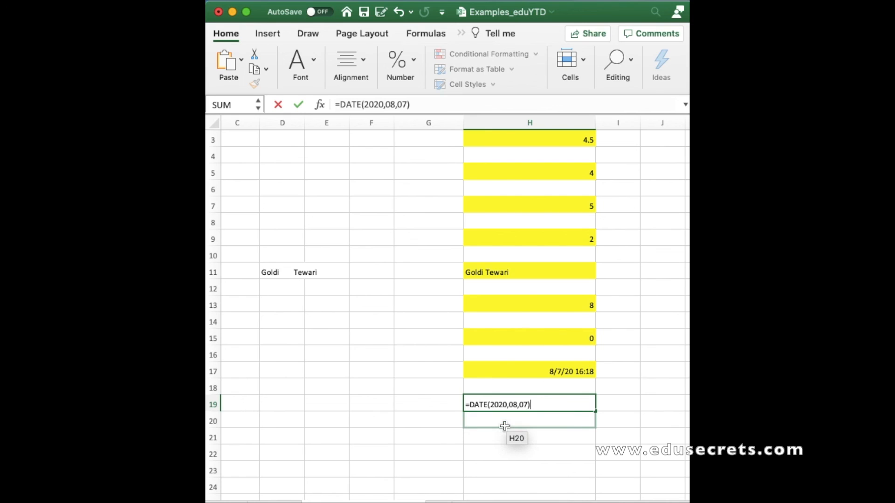
pyautogui.press('Return')
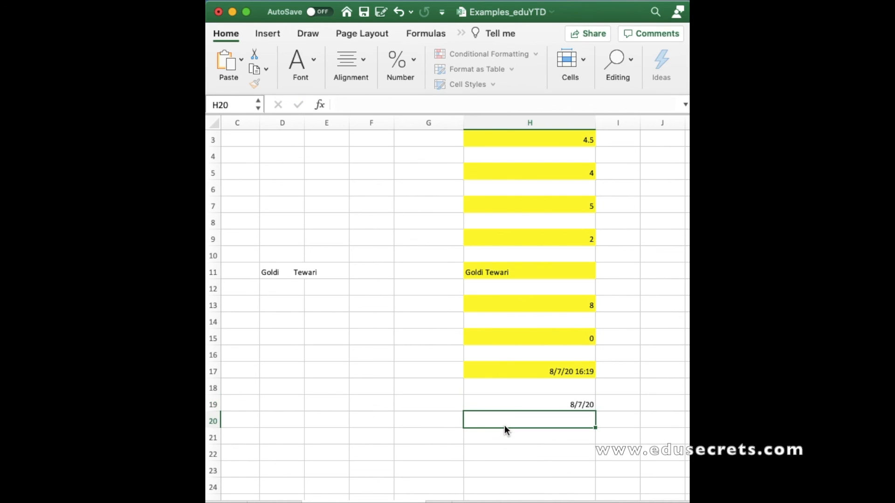
# Apply the yellow fill colour to cell H19
pyautogui.click(549, 402)
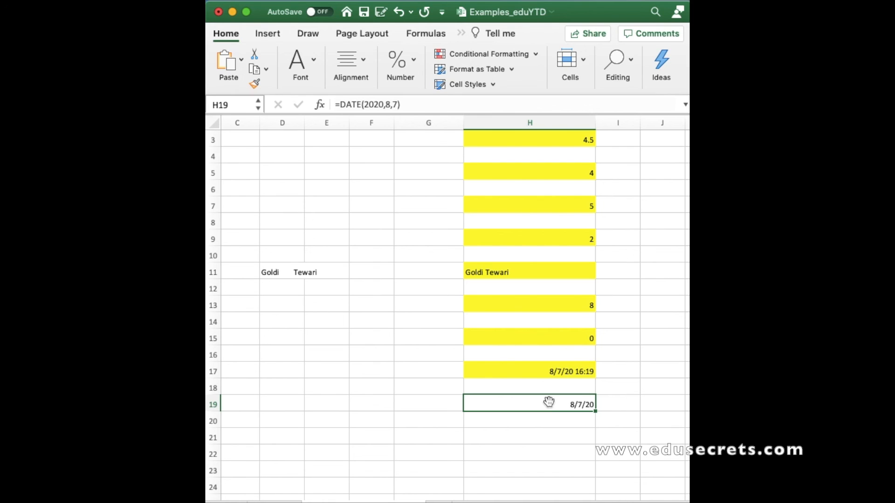
pyautogui.hscroll(-1, 486, 408)
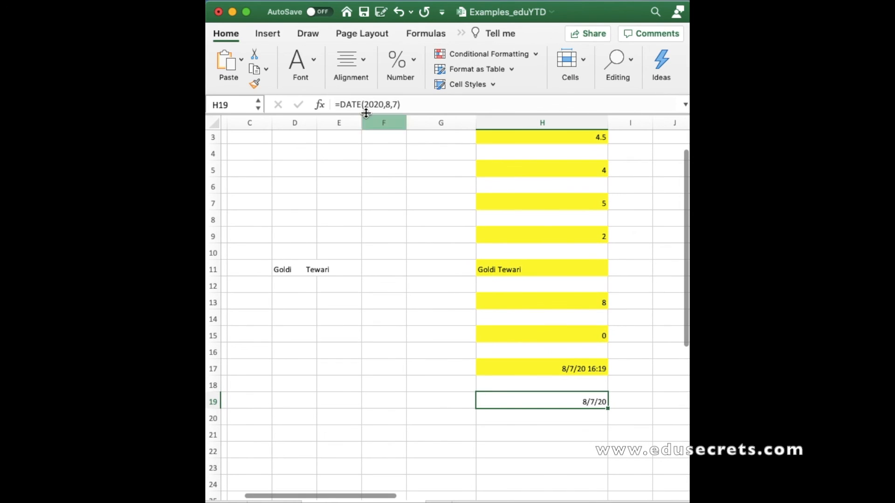
pyautogui.click(301, 63)
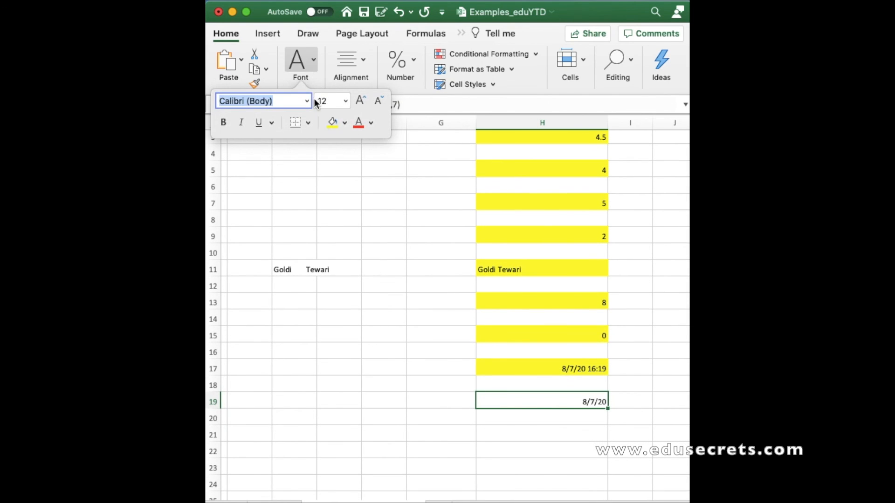
pyautogui.click(333, 123)
pyautogui.scroll(1, 383, 326)
pyautogui.hscroll(-5, 384, 326)
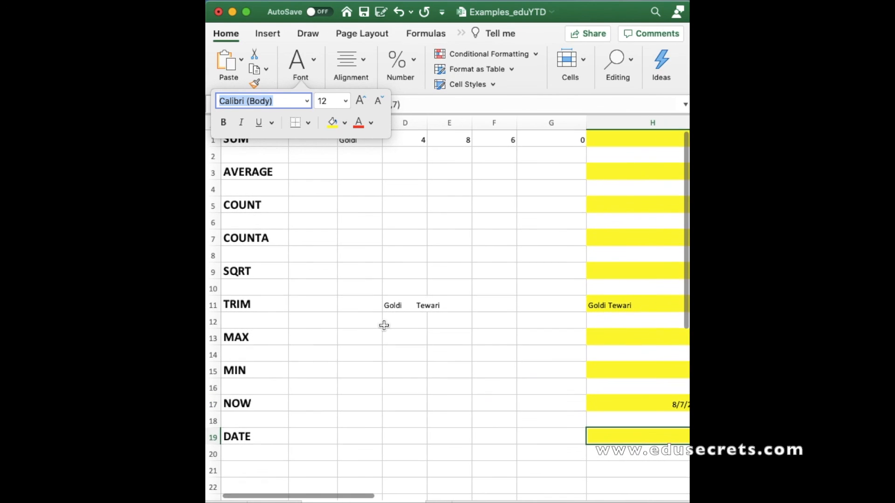
pyautogui.click(456, 177)
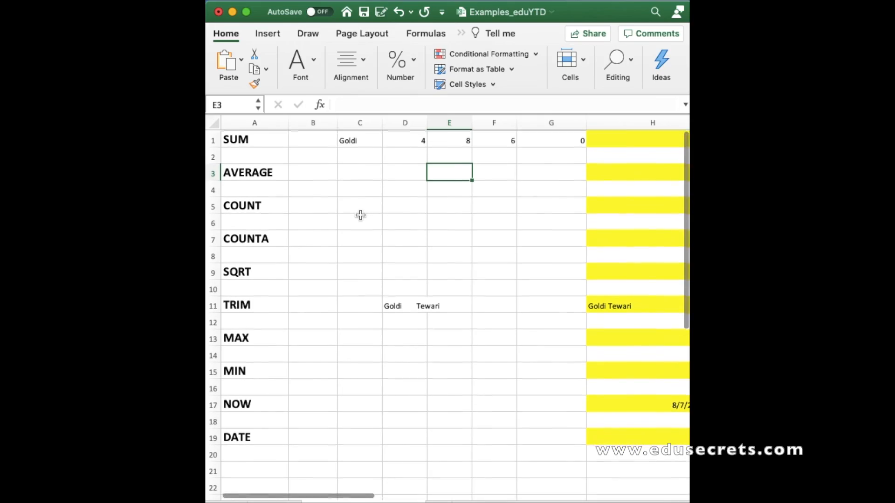